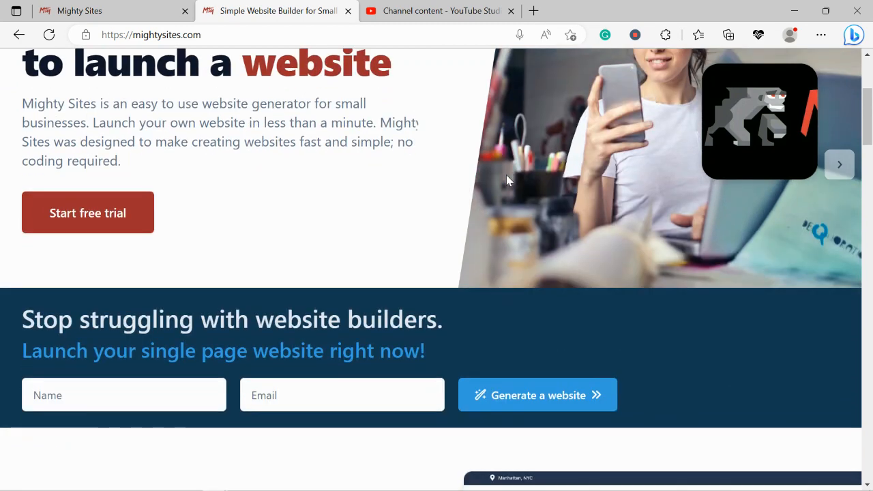
Read through the Mighty Sites home page, including the blog, one-page website features and instant templates sections
{"action": "scroll", "coordinate": [506, 181], "scroll_direction": "down", "scroll_amount": 4}
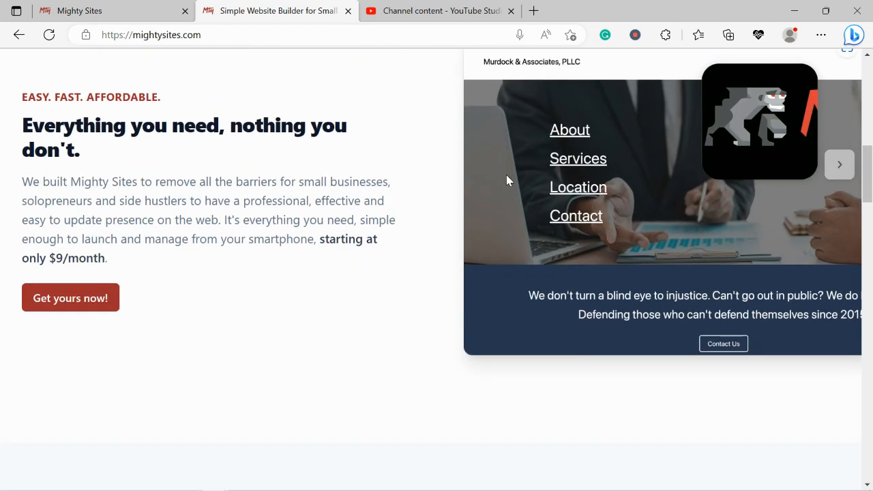
{"action": "scroll", "coordinate": [507, 180], "scroll_direction": "down", "scroll_amount": 3}
{"action": "scroll", "coordinate": [506, 180], "scroll_direction": "down", "scroll_amount": 4}
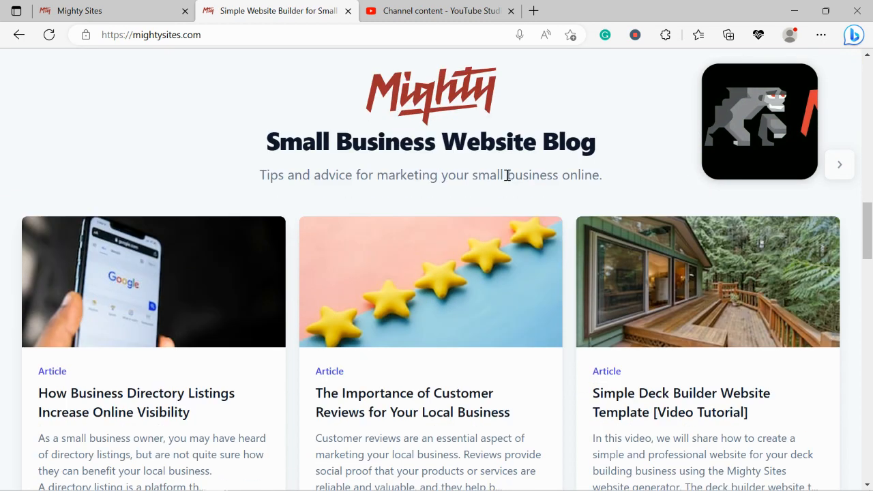
{"action": "scroll", "coordinate": [507, 177], "scroll_direction": "down", "scroll_amount": 2}
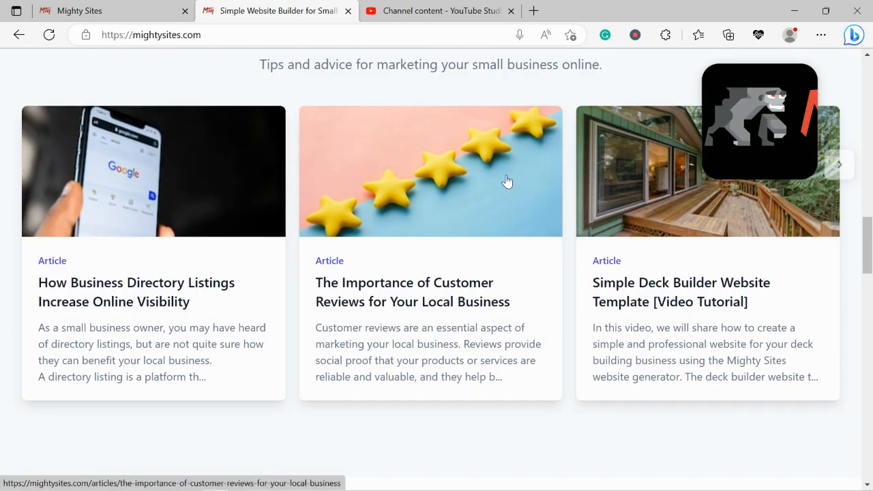
{"action": "scroll", "coordinate": [507, 181], "scroll_direction": "down", "scroll_amount": 3}
{"action": "scroll", "coordinate": [507, 180], "scroll_direction": "down", "scroll_amount": 2}
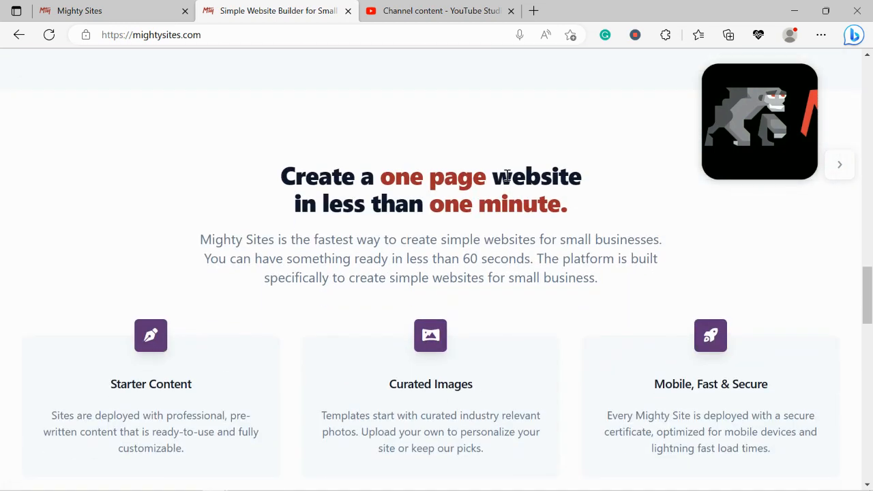
{"action": "triple_click", "coordinate": [507, 176]}
{"action": "left_click", "coordinate": [374, 217]}
{"action": "triple_click", "coordinate": [369, 207]}
{"action": "left_click", "coordinate": [220, 231]}
{"action": "scroll", "coordinate": [220, 232], "scroll_direction": "down", "scroll_amount": 2}
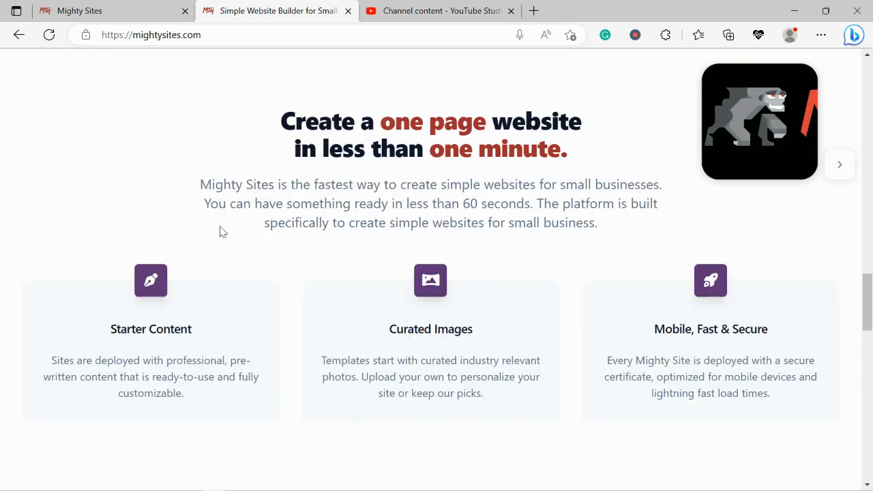
{"action": "scroll", "coordinate": [220, 231], "scroll_direction": "down", "scroll_amount": 1}
{"action": "triple_click", "coordinate": [415, 419]}
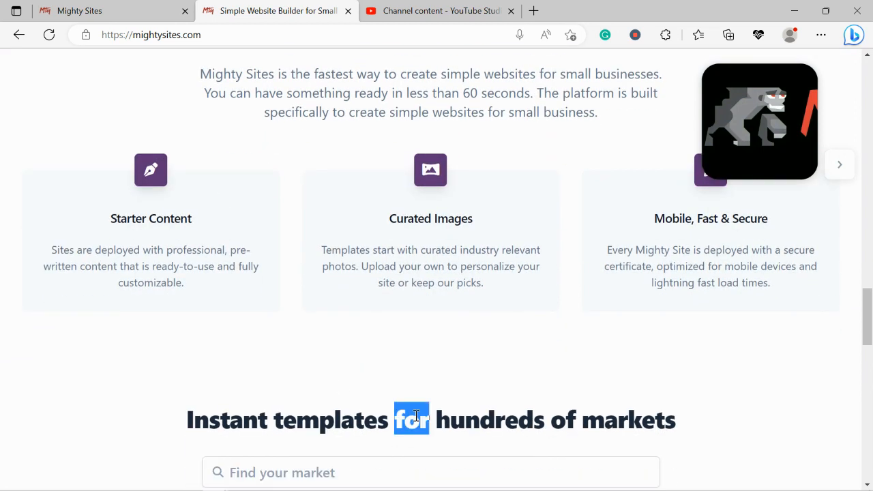
{"action": "left_click", "coordinate": [126, 367]}
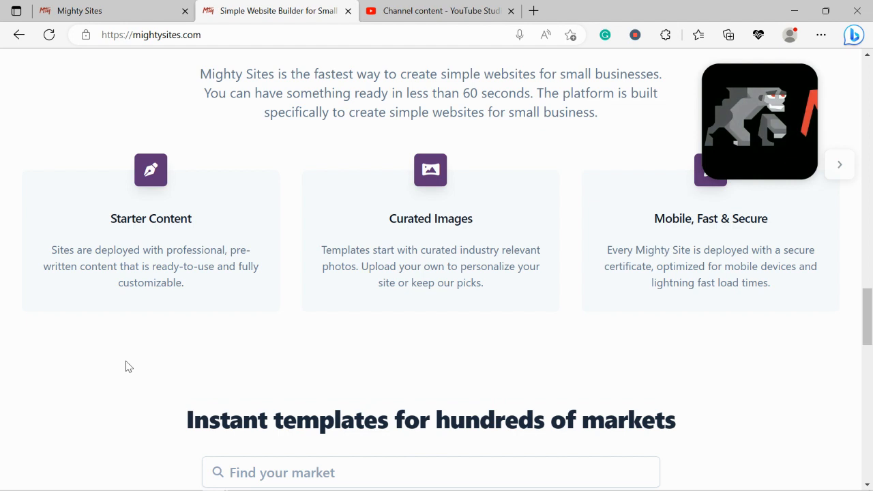
{"action": "scroll", "coordinate": [125, 367], "scroll_direction": "up", "scroll_amount": 1}
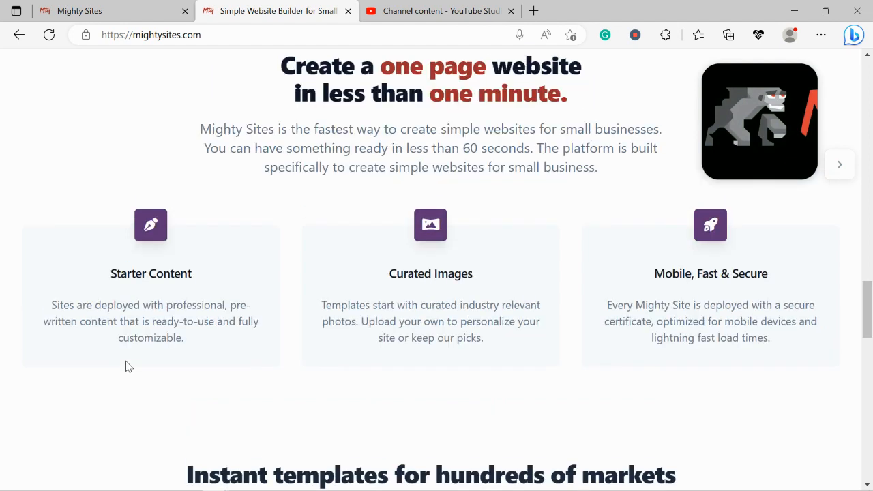
Switch to the Mighty Sites site creation page and browse the available market templates
{"action": "left_click", "coordinate": [156, 7]}
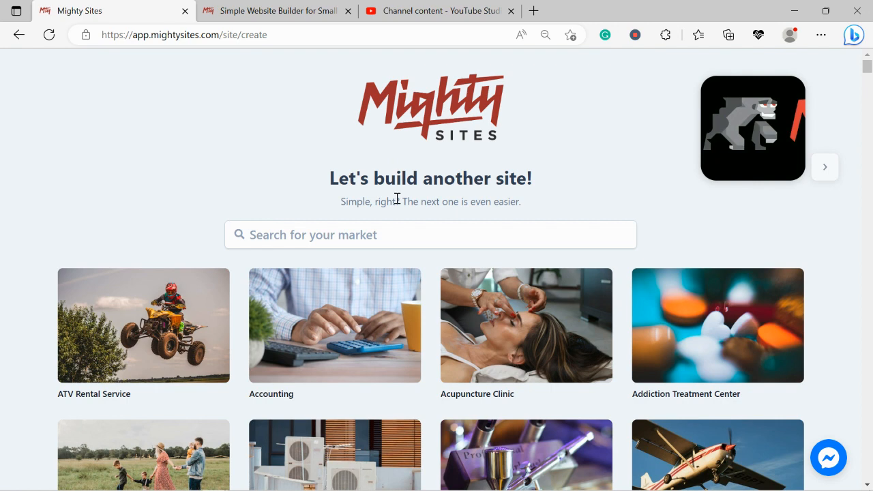
{"action": "scroll", "coordinate": [259, 152], "scroll_direction": "down", "scroll_amount": 3}
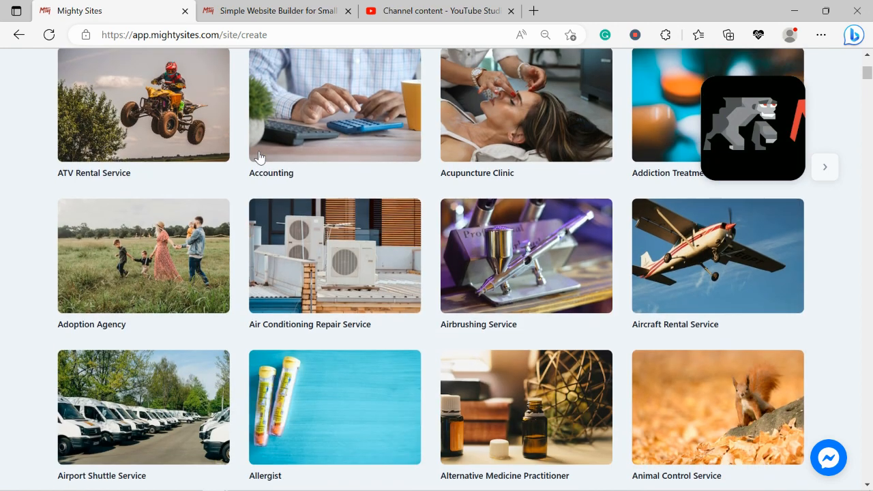
{"action": "scroll", "coordinate": [252, 167], "scroll_direction": "down", "scroll_amount": 3}
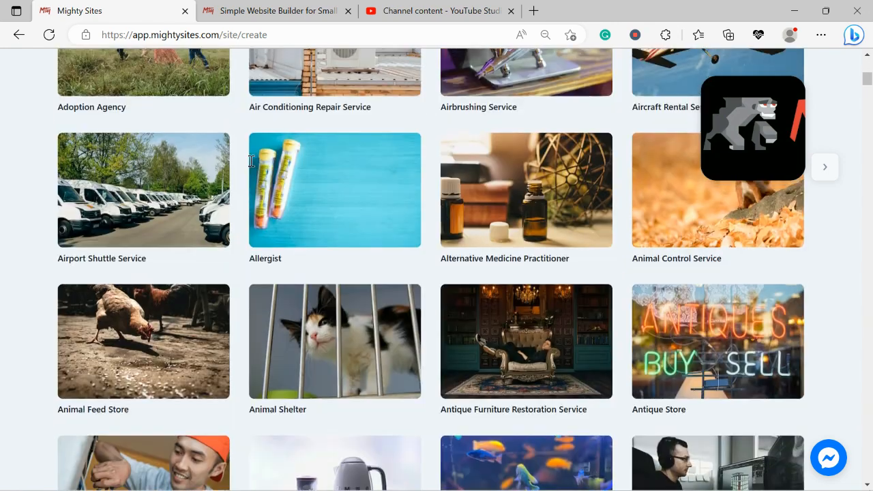
{"action": "scroll", "coordinate": [251, 166], "scroll_direction": "down", "scroll_amount": 3}
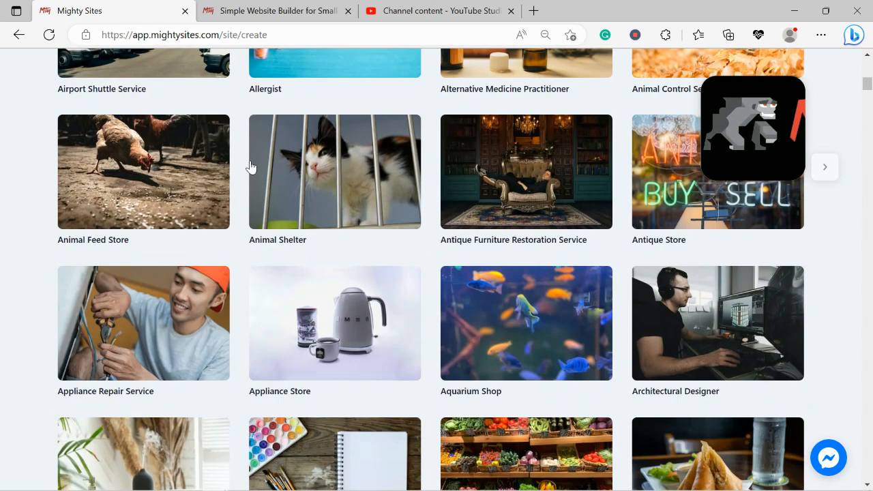
{"action": "scroll", "coordinate": [250, 167], "scroll_direction": "down", "scroll_amount": 3}
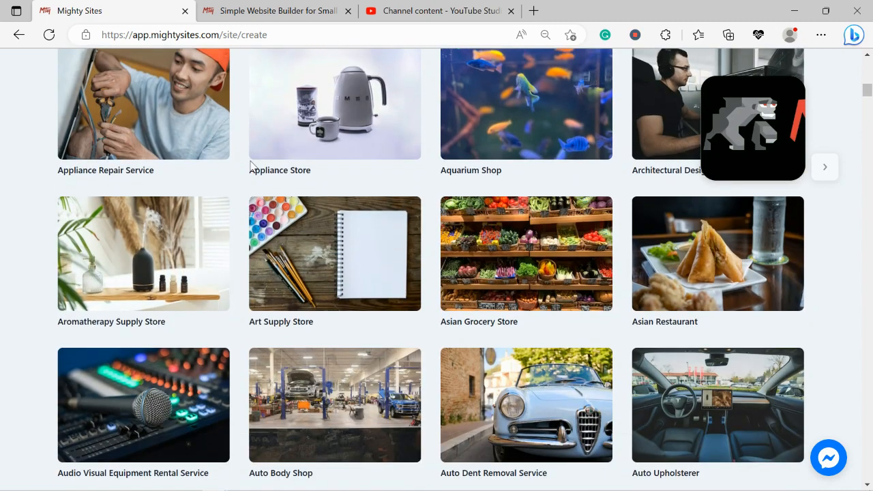
{"action": "scroll", "coordinate": [251, 167], "scroll_direction": "down", "scroll_amount": 1}
{"action": "scroll", "coordinate": [250, 167], "scroll_direction": "up", "scroll_amount": 2}
{"action": "scroll", "coordinate": [251, 167], "scroll_direction": "up", "scroll_amount": 7}
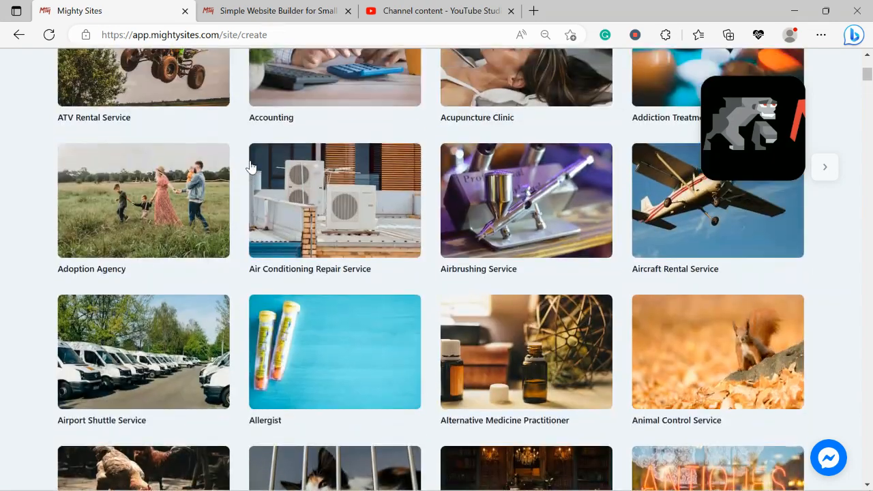
{"action": "scroll", "coordinate": [251, 166], "scroll_direction": "up", "scroll_amount": 3}
Search the markets for "gymn" and choose the Gymnastics Center template
{"action": "left_click", "coordinate": [308, 181]}
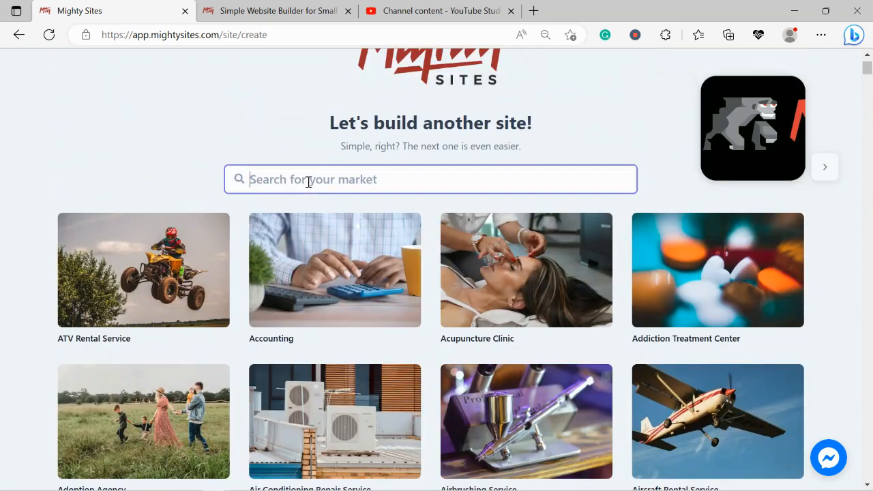
{"action": "type", "text": "gymn"}
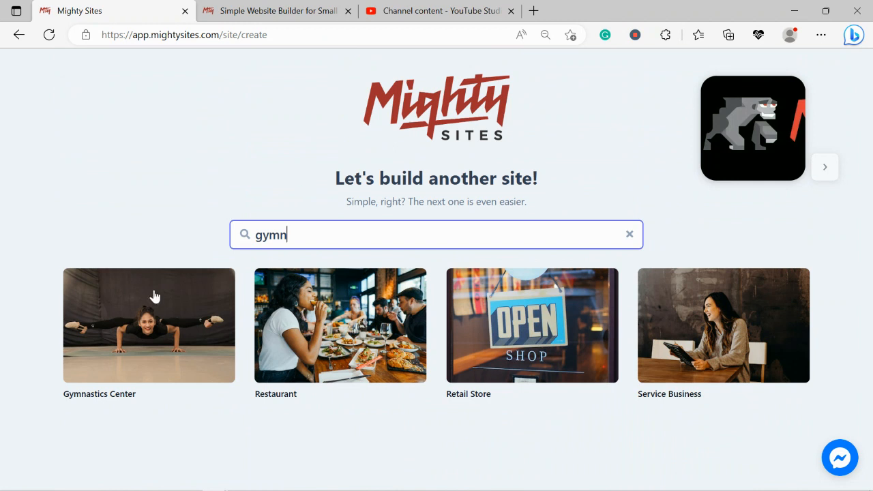
{"action": "left_click", "coordinate": [143, 329]}
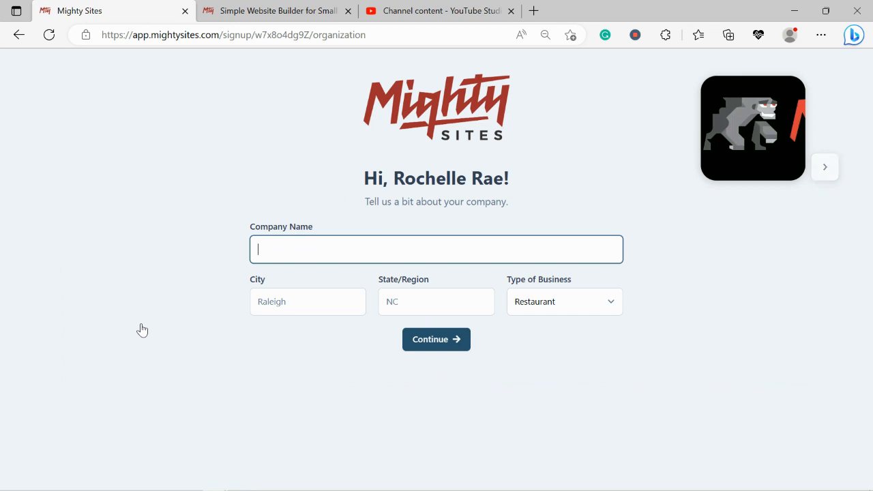
Enter the company name as the owner's first name in possessive form followed by "Gymnastics Center"
{"action": "type", "text": "Rochel"}
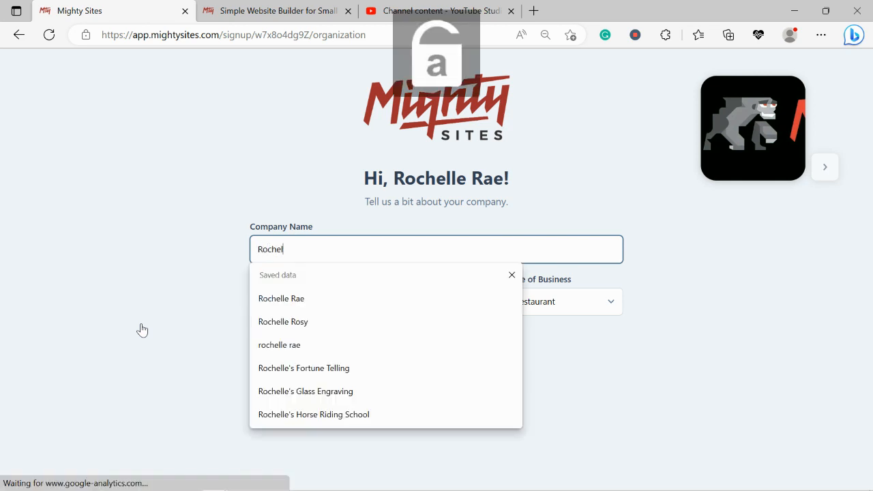
{"action": "type", "text": "le's Gymnasi"}
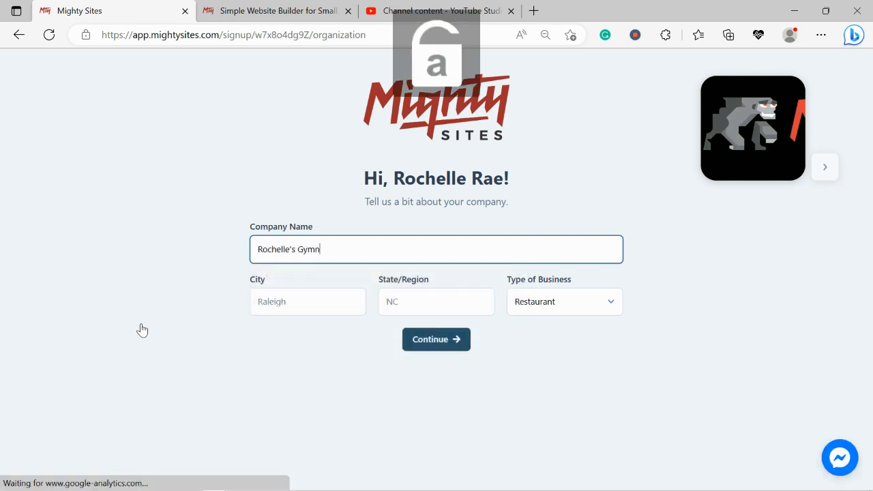
{"action": "key", "text": "BackSpace"}
{"action": "key", "text": "BackSpace"}
{"action": "key", "text": "BackSpace"}
{"action": "type", "text": "tics "}
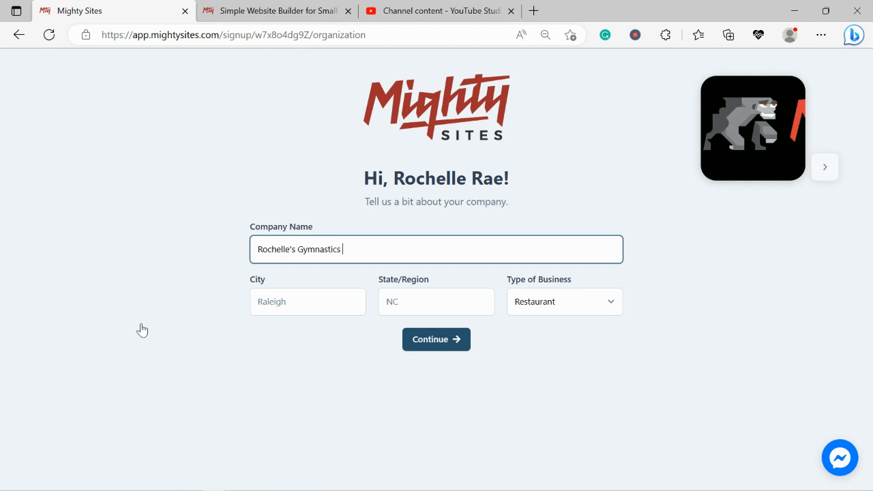
{"action": "type", "text": "Center"}
Set the city to Denver, the state to Colorado and the business type to Service, and continue to generate the site
{"action": "left_click", "coordinate": [289, 302]}
{"action": "type", "text": "Denver"}
{"action": "left_click", "coordinate": [437, 302]}
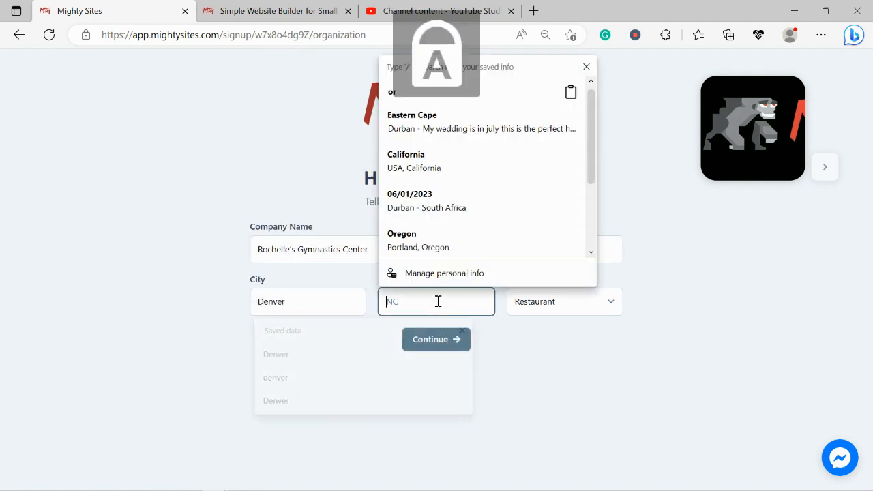
{"action": "type", "text": "Colorado"}
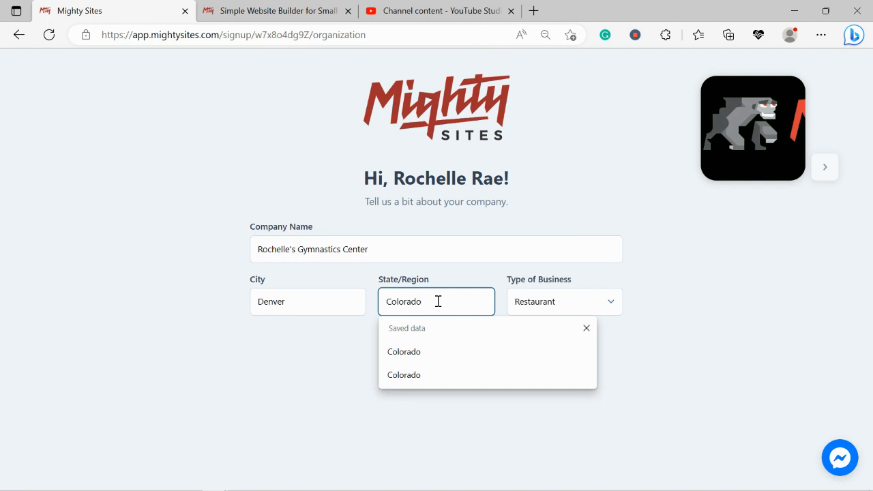
{"action": "left_click", "coordinate": [549, 302]}
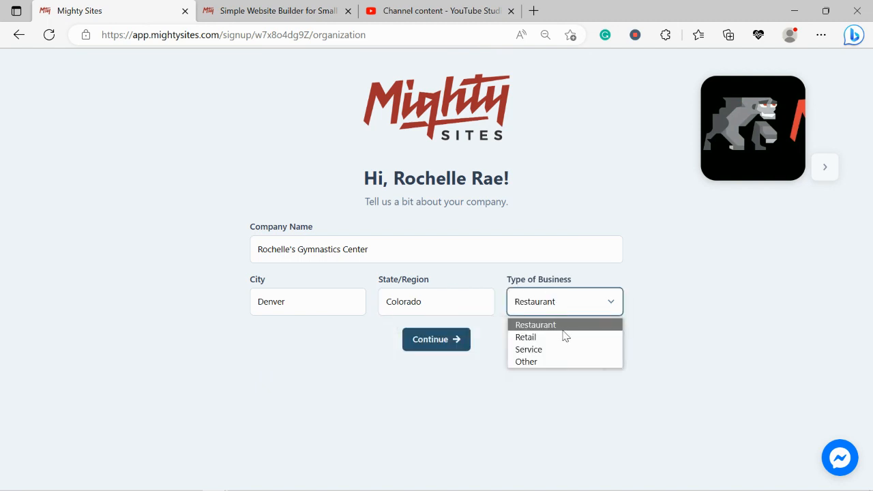
{"action": "left_click", "coordinate": [544, 350]}
{"action": "left_click", "coordinate": [447, 344]}
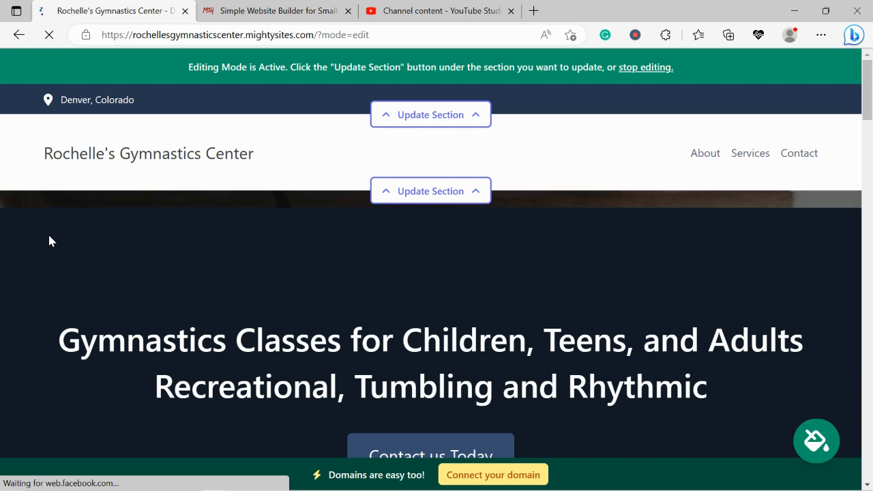
Review the header, hero image, introduction and About Us sections of the generated gymnastics site
{"action": "scroll", "coordinate": [49, 240], "scroll_direction": "down", "scroll_amount": 5}
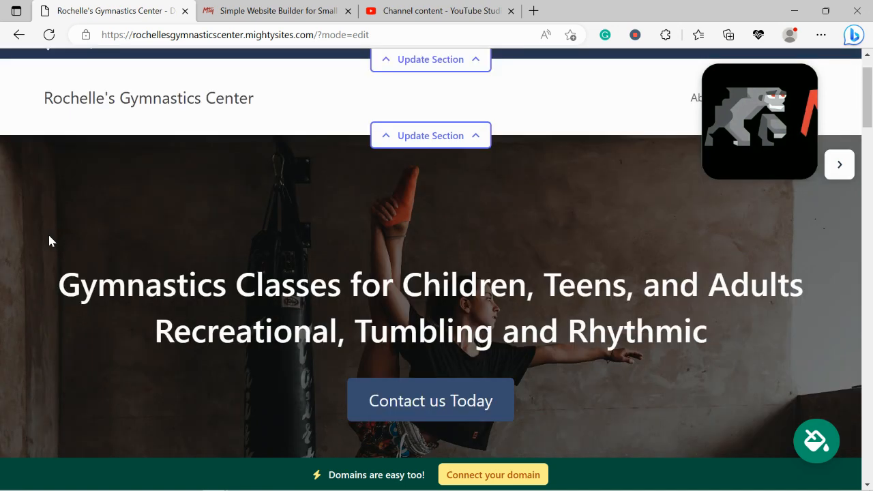
{"action": "scroll", "coordinate": [48, 240], "scroll_direction": "down", "scroll_amount": 5}
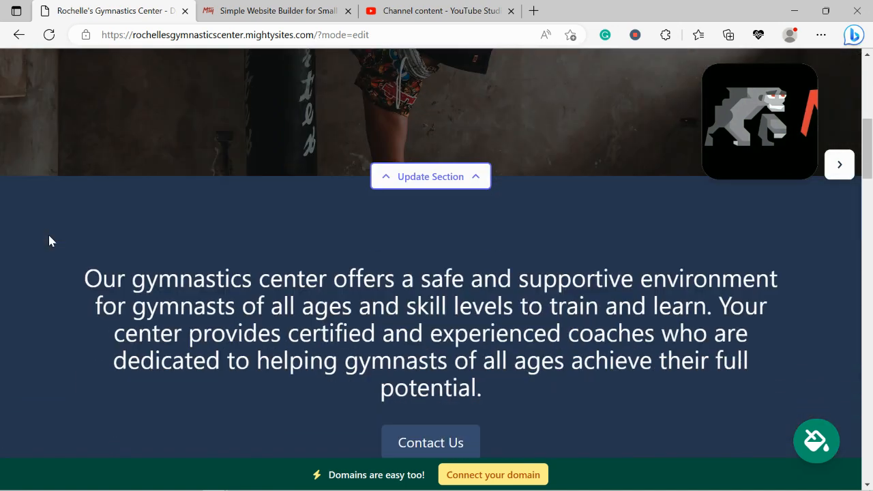
{"action": "scroll", "coordinate": [49, 241], "scroll_direction": "down", "scroll_amount": 6}
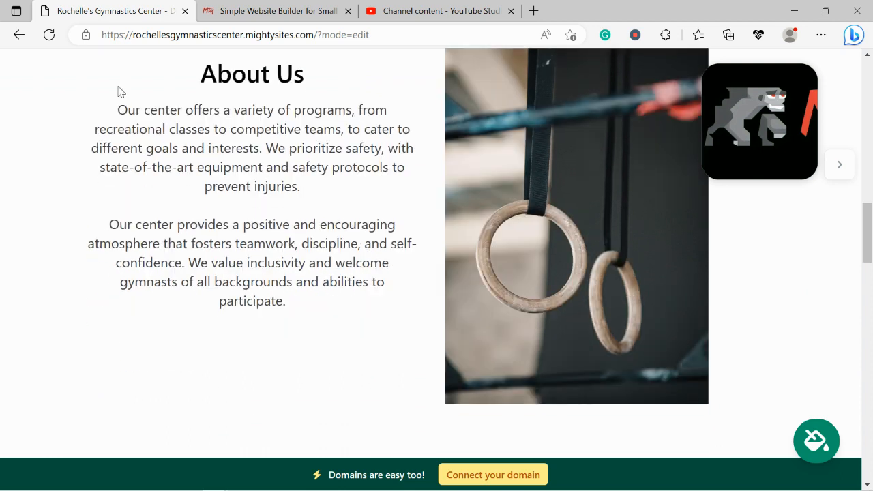
{"action": "left_click_drag", "start_coordinate": [118, 90], "coordinate": [265, 356]}
{"action": "left_click", "coordinate": [265, 357]}
{"action": "scroll", "coordinate": [342, 322], "scroll_direction": "down", "scroll_amount": 6}
{"action": "scroll", "coordinate": [341, 322], "scroll_direction": "down", "scroll_amount": 2}
{"action": "scroll", "coordinate": [341, 322], "scroll_direction": "down", "scroll_amount": 2}
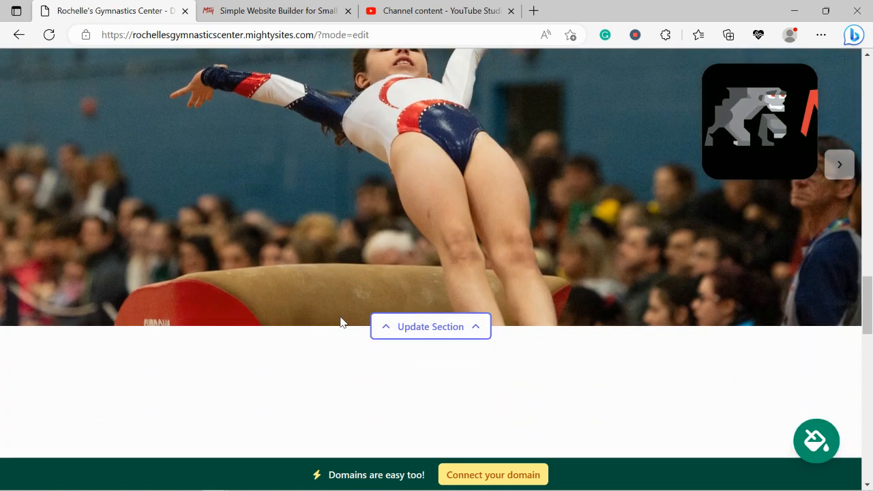
Review the Why Choose Us section and the Get In Touch contact form on the generated site
{"action": "scroll", "coordinate": [342, 322], "scroll_direction": "down", "scroll_amount": 5}
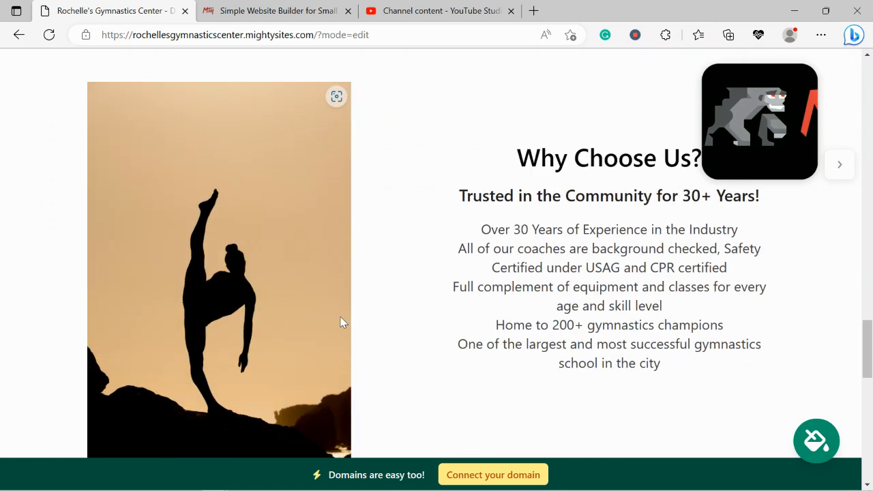
{"action": "scroll", "coordinate": [341, 322], "scroll_direction": "down", "scroll_amount": 1}
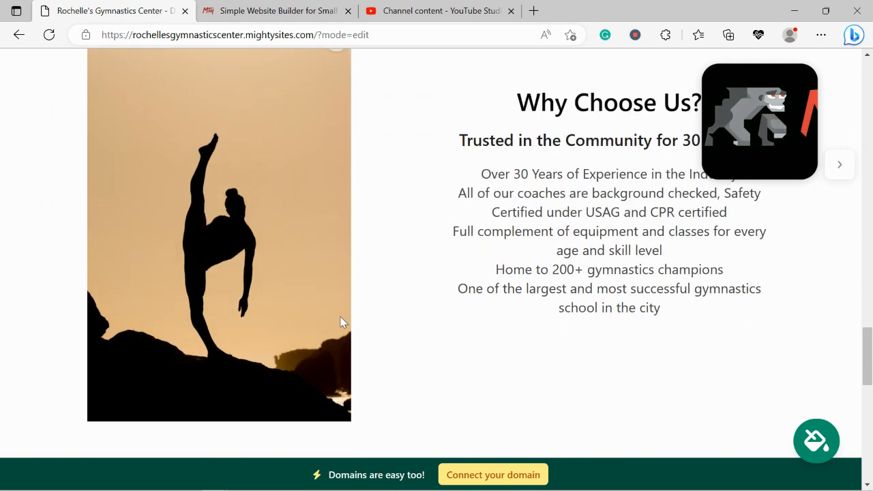
{"action": "left_click_drag", "start_coordinate": [449, 139], "coordinate": [687, 324]}
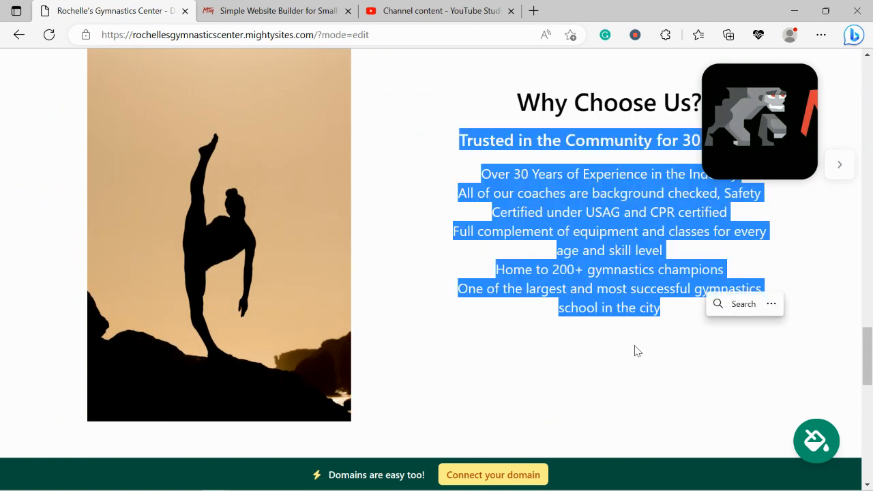
{"action": "left_click", "coordinate": [633, 351]}
{"action": "scroll", "coordinate": [633, 350], "scroll_direction": "down", "scroll_amount": 5}
{"action": "scroll", "coordinate": [635, 346], "scroll_direction": "down", "scroll_amount": 5}
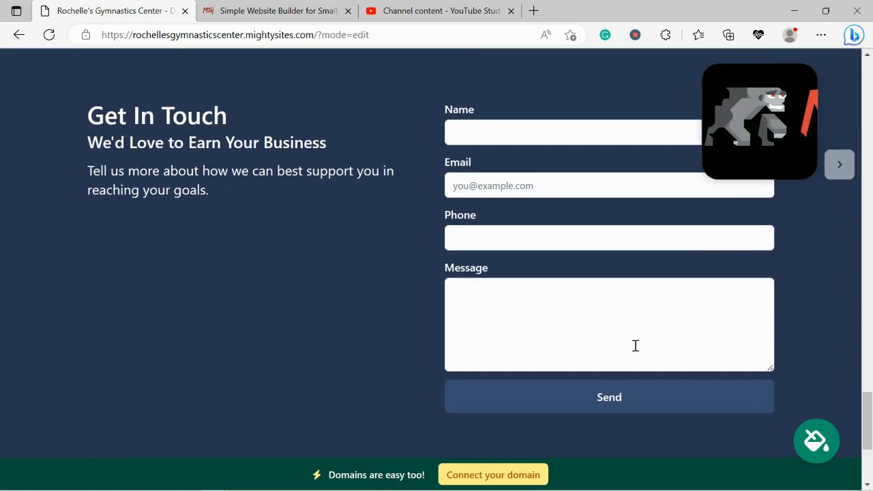
{"action": "scroll", "coordinate": [636, 349], "scroll_direction": "up", "scroll_amount": 3}
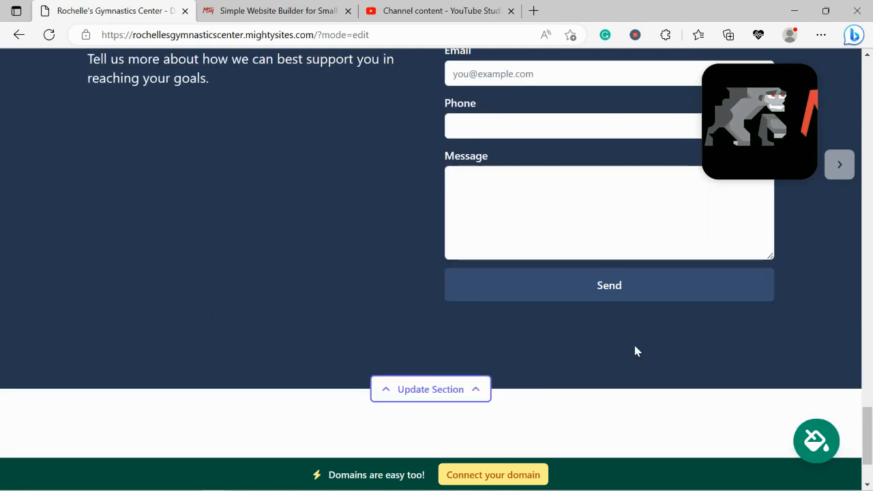
{"action": "scroll", "coordinate": [635, 346], "scroll_direction": "up", "scroll_amount": 4}
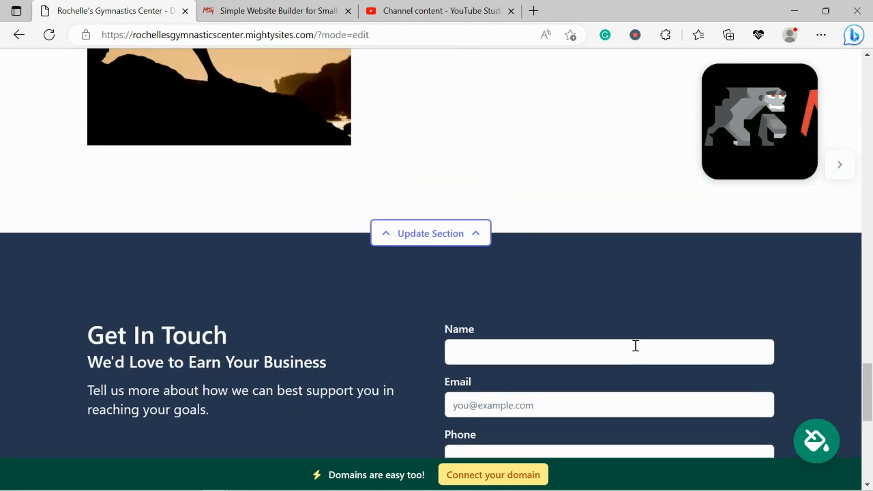
Review the generated page from the Get In Touch form back up through Why Choose Us and About Us to the header
{"action": "scroll", "coordinate": [635, 352], "scroll_direction": "up", "scroll_amount": 4}
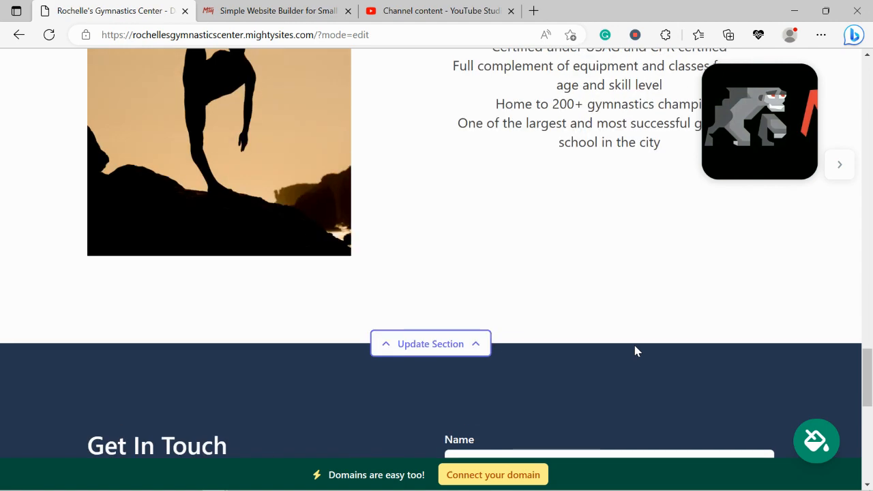
{"action": "scroll", "coordinate": [635, 350], "scroll_direction": "up", "scroll_amount": 3}
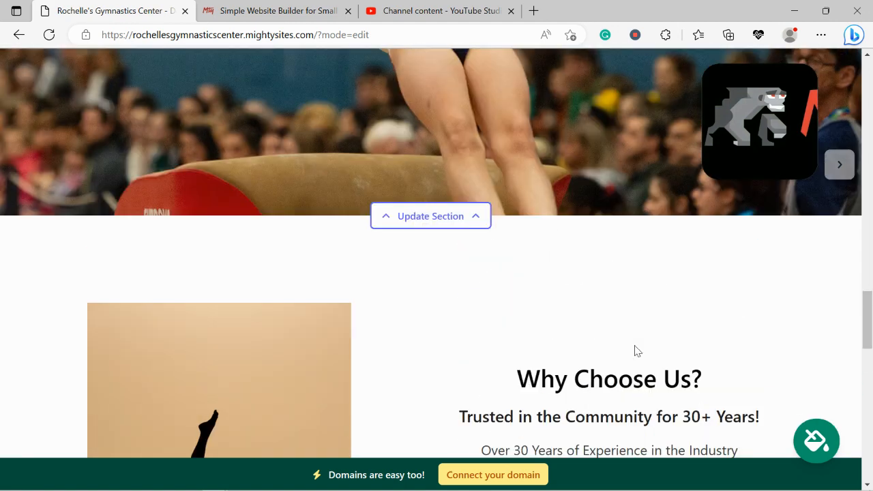
{"action": "scroll", "coordinate": [635, 352], "scroll_direction": "up", "scroll_amount": 1}
{"action": "scroll", "coordinate": [636, 351], "scroll_direction": "up", "scroll_amount": 5}
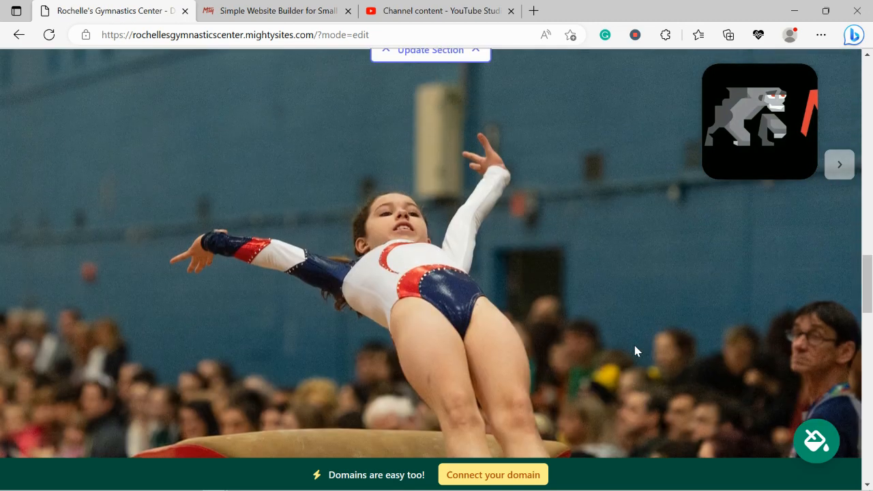
{"action": "scroll", "coordinate": [635, 351], "scroll_direction": "up", "scroll_amount": 3}
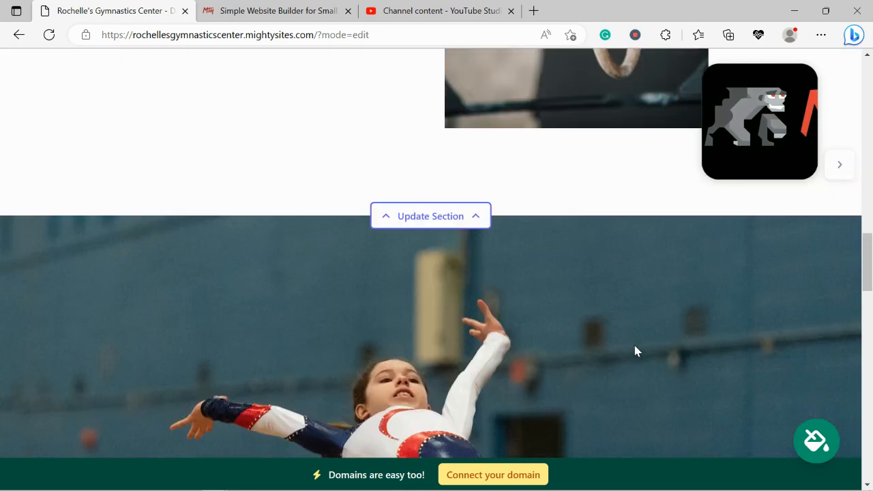
{"action": "scroll", "coordinate": [635, 351], "scroll_direction": "up", "scroll_amount": 4}
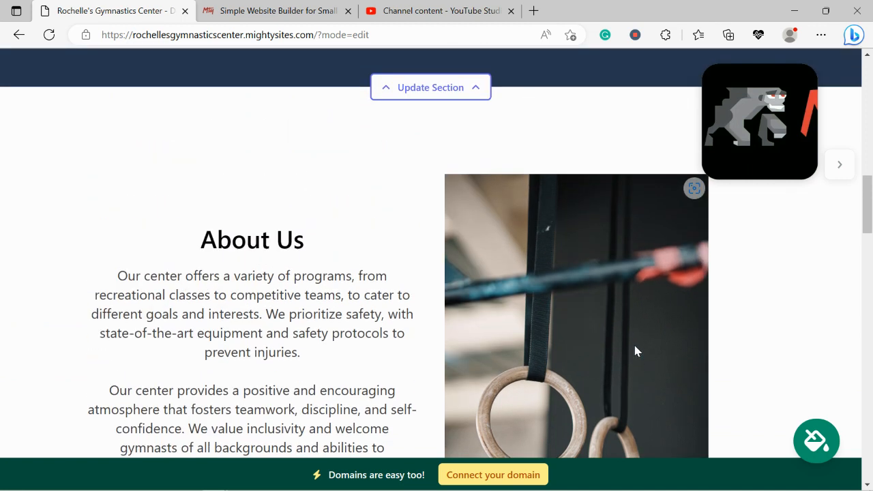
{"action": "scroll", "coordinate": [634, 350], "scroll_direction": "up", "scroll_amount": 3}
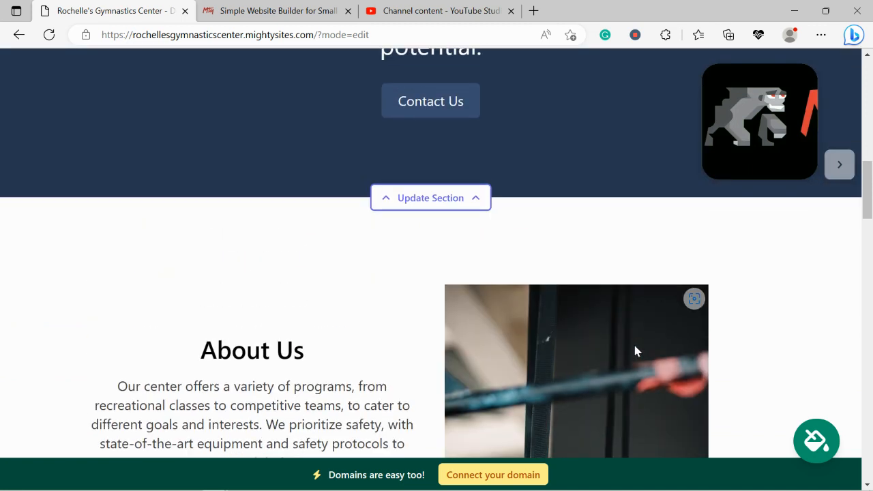
{"action": "scroll", "coordinate": [635, 350], "scroll_direction": "up", "scroll_amount": 6}
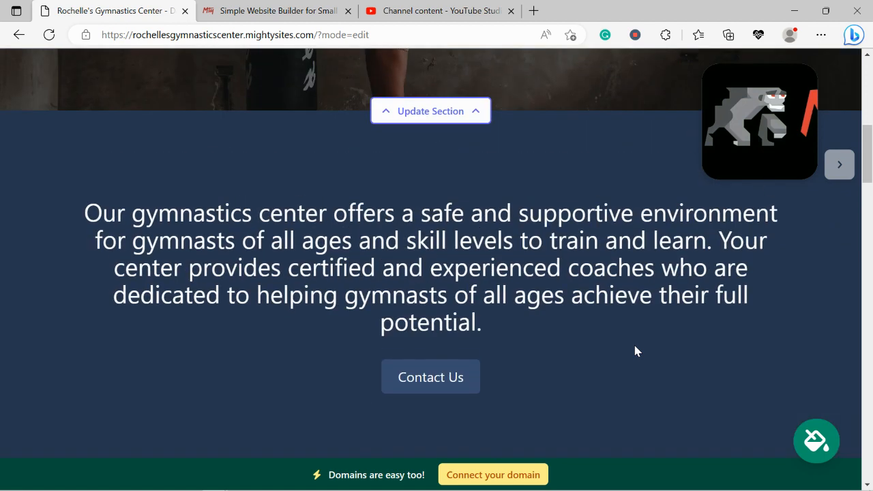
{"action": "scroll", "coordinate": [634, 350], "scroll_direction": "up", "scroll_amount": 3}
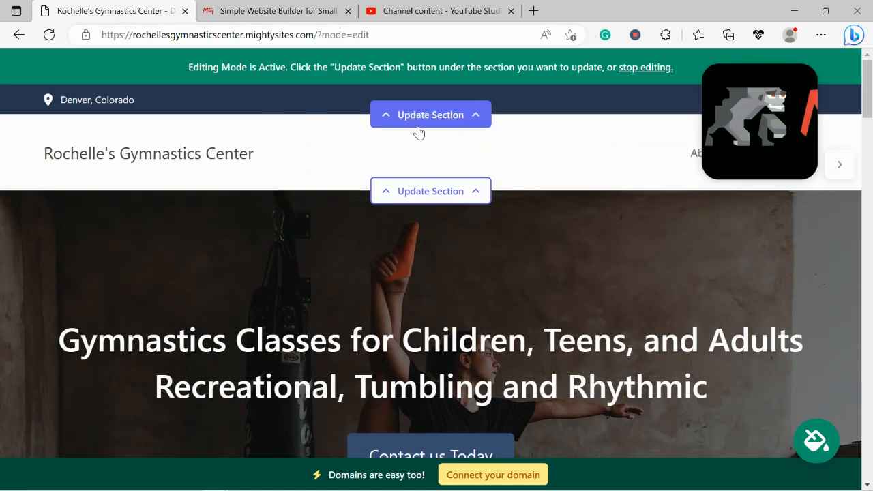
Add the organization email to the location settings of the site's contact bar and have it shown on the site
{"action": "left_click", "coordinate": [419, 127]}
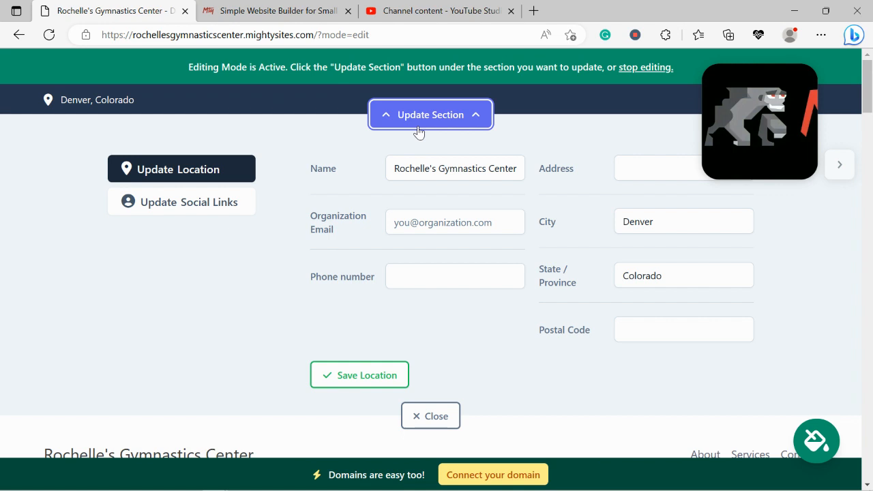
{"action": "left_click", "coordinate": [447, 223]}
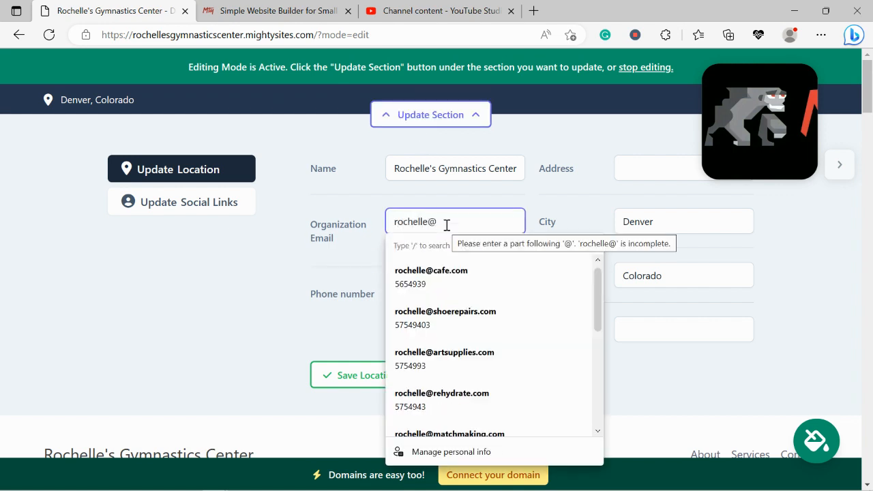
{"action": "left_click", "coordinate": [736, 124]}
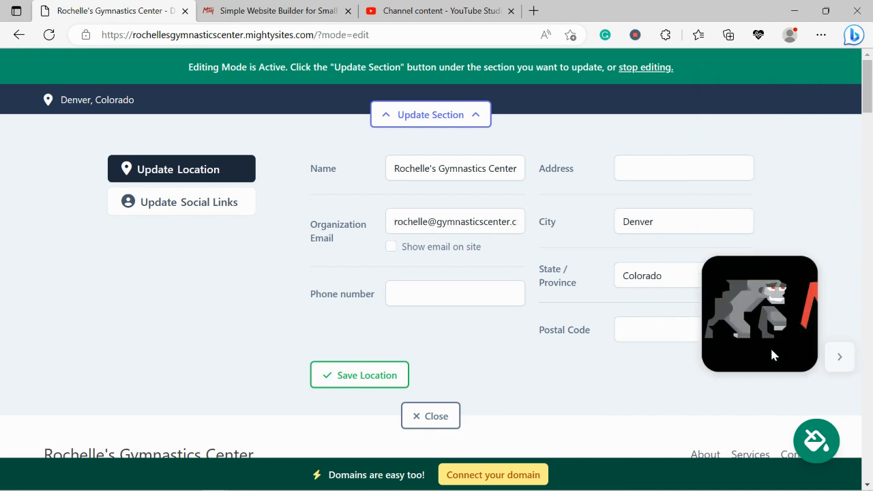
{"action": "left_click", "coordinate": [391, 248]}
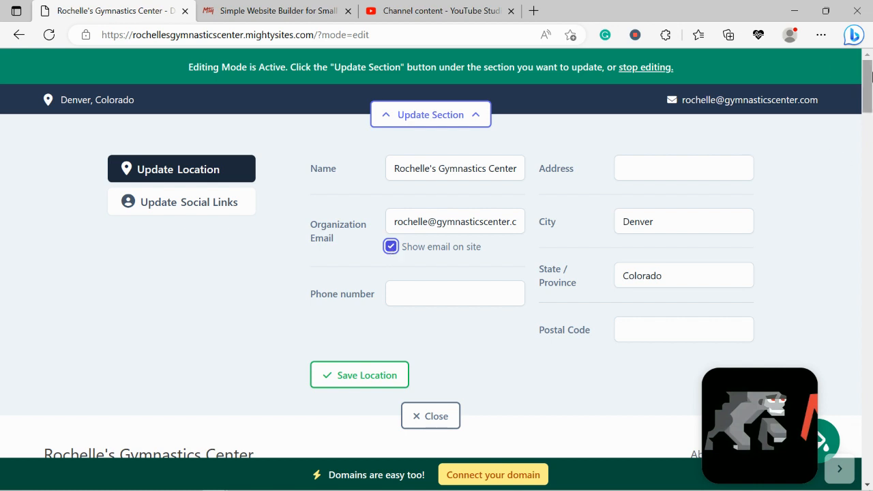
Enter the organization's phone number in the location settings
{"action": "left_click", "coordinate": [422, 305]}
{"action": "type", "text": "575-4849"}
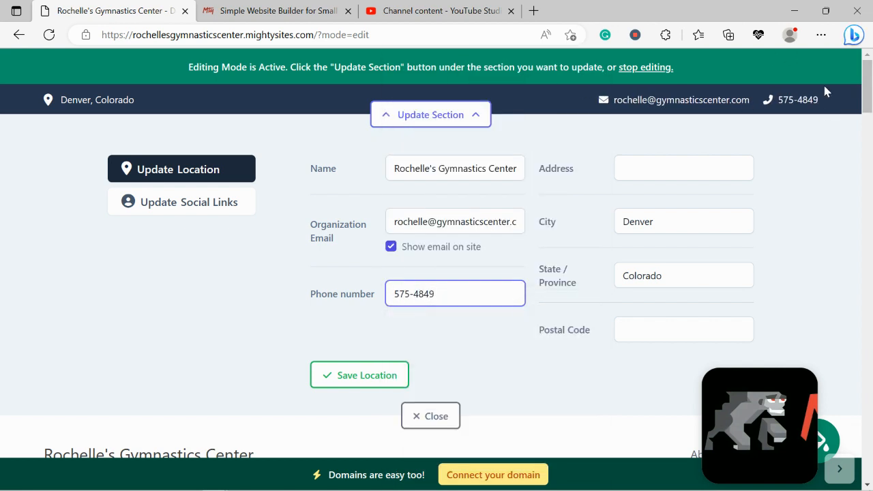
Fill in the organization's street address and postal code, and save the location
{"action": "left_click", "coordinate": [671, 172]}
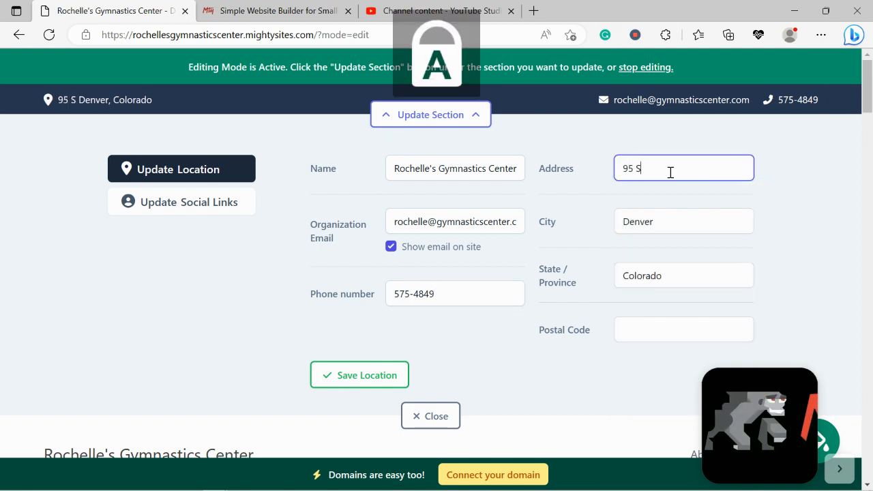
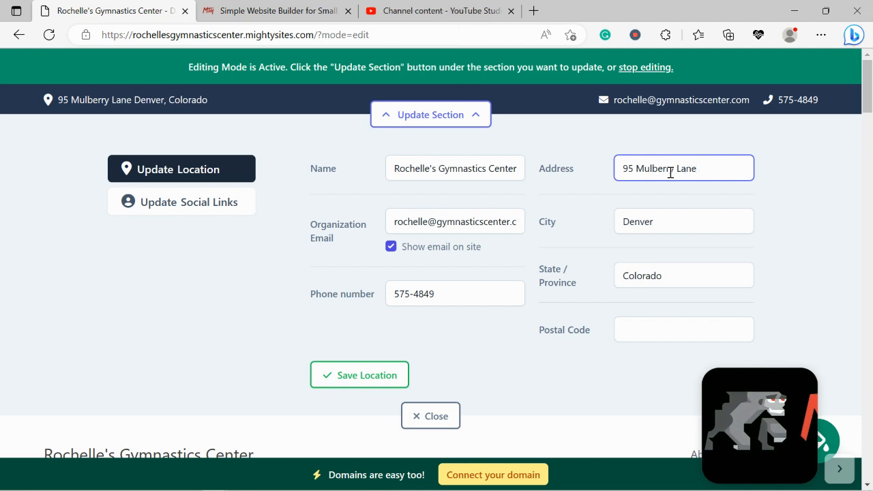
{"action": "left_click", "coordinate": [675, 319]}
{"action": "type", "text": "50494"}
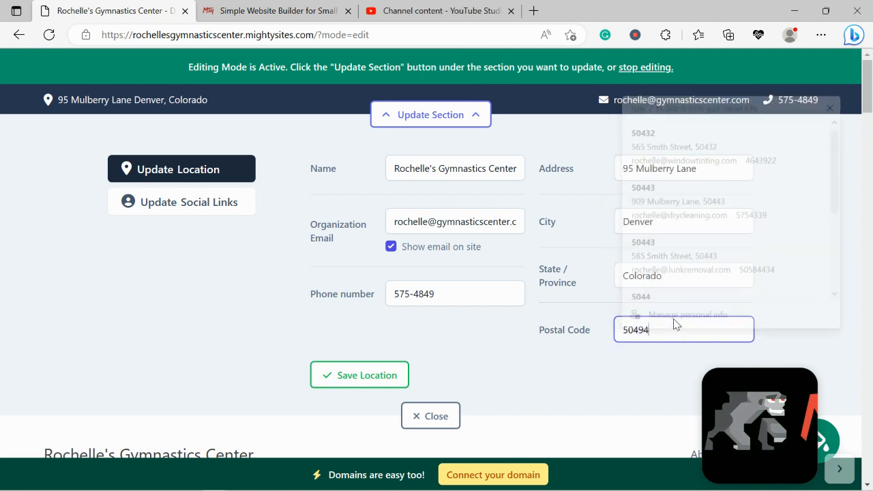
{"action": "left_click", "coordinate": [375, 385]}
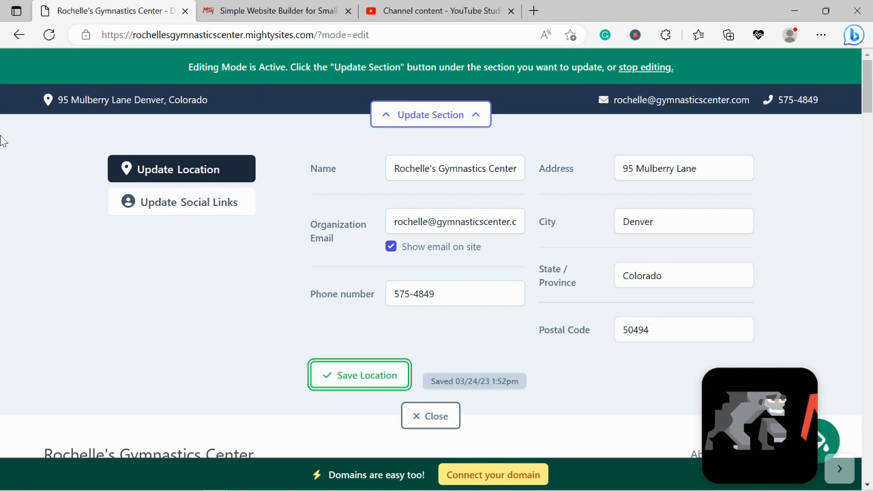
Test the address link in the contact bar by viewing it in Google Maps, and return to the site editor
{"action": "left_click", "coordinate": [145, 104]}
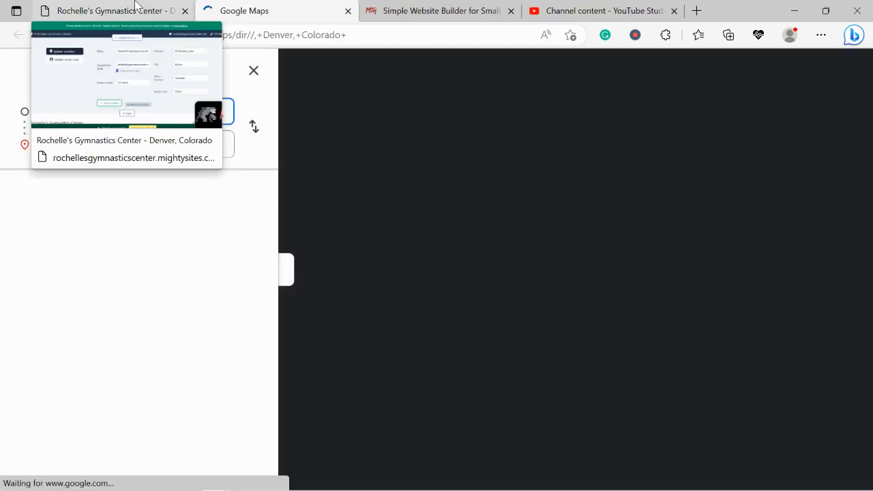
{"action": "left_click", "coordinate": [135, 8]}
{"action": "left_click", "coordinate": [266, 8]}
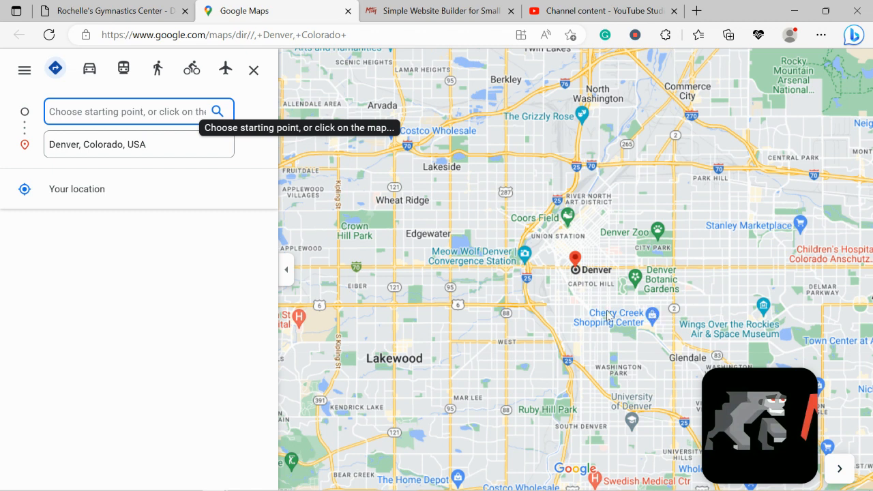
{"action": "left_click", "coordinate": [116, 11]}
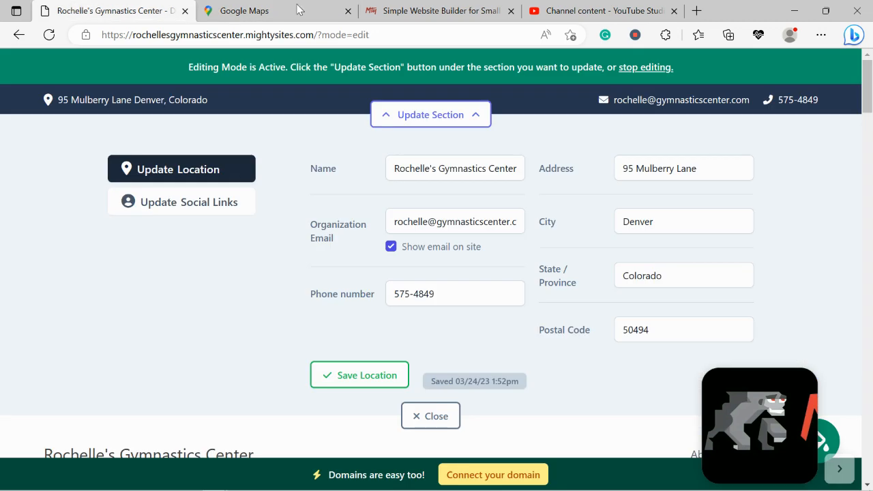
{"action": "left_click", "coordinate": [348, 11]}
Add social links for Instagram as mightysites and Twitter as mightysitesusa to the contact bar
{"action": "left_click", "coordinate": [217, 213]}
{"action": "left_click", "coordinate": [390, 170]}
{"action": "type", "text": "mightysites"}
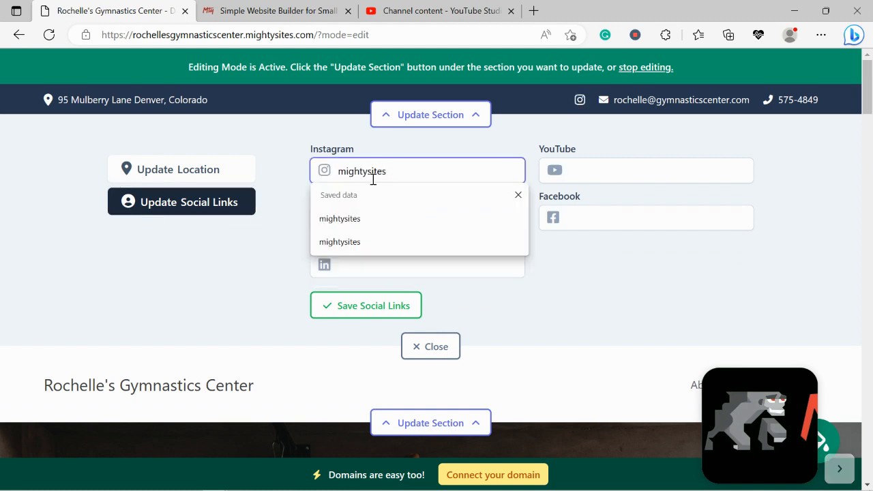
{"action": "left_click_drag", "start_coordinate": [254, 275], "coordinate": [355, 228]}
{"action": "left_click", "coordinate": [366, 225]}
{"action": "type", "text": "mightysit"}
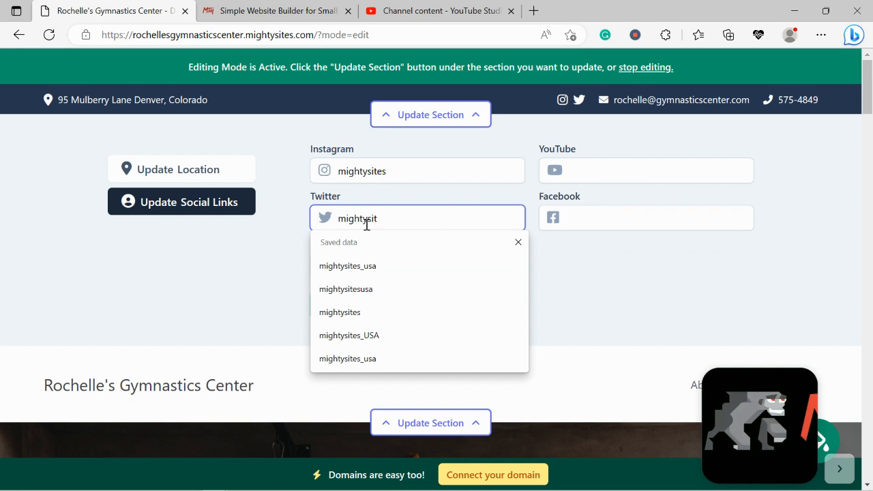
{"action": "type", "text": "esusa"}
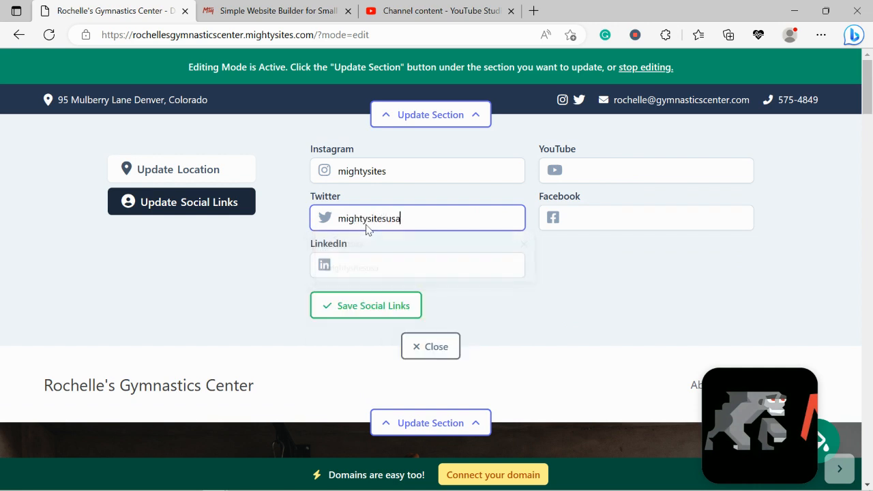
Check the contact details and social icons in the footer, and save the social links and close their settings
{"action": "left_click_drag", "start_coordinate": [867, 89], "coordinate": [867, 488]}
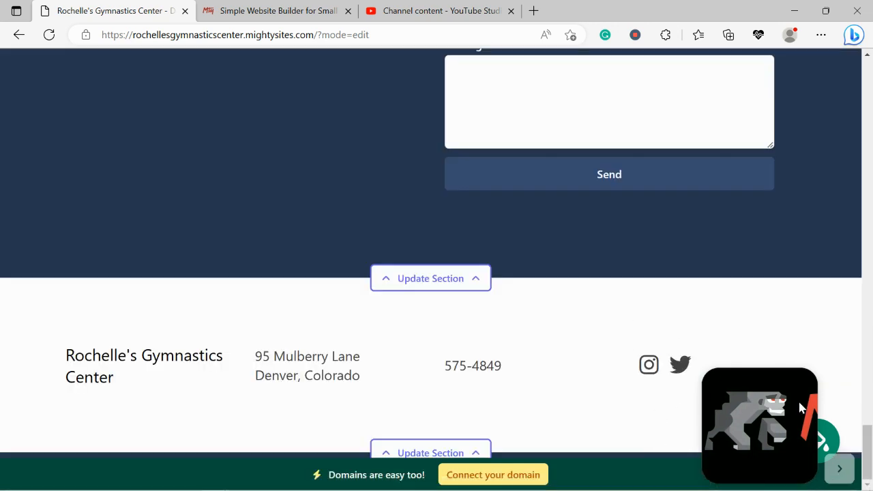
{"action": "scroll", "coordinate": [871, 404], "scroll_direction": "up", "scroll_amount": 1}
{"action": "left_click_drag", "start_coordinate": [870, 419], "coordinate": [870, 85]}
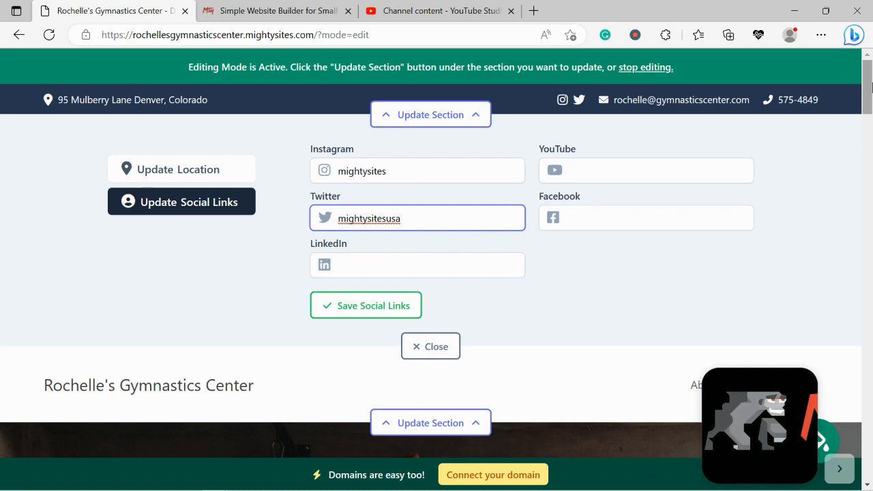
{"action": "left_click", "coordinate": [393, 305]}
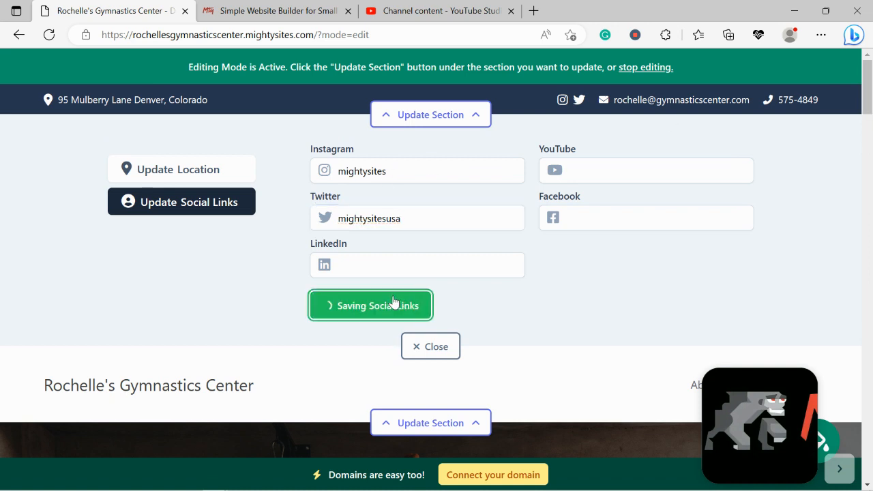
{"action": "left_click", "coordinate": [437, 347]}
Upload the Mighty Sites logo image from the Pictures folder as the logo of the header section
{"action": "left_click", "coordinate": [411, 193]}
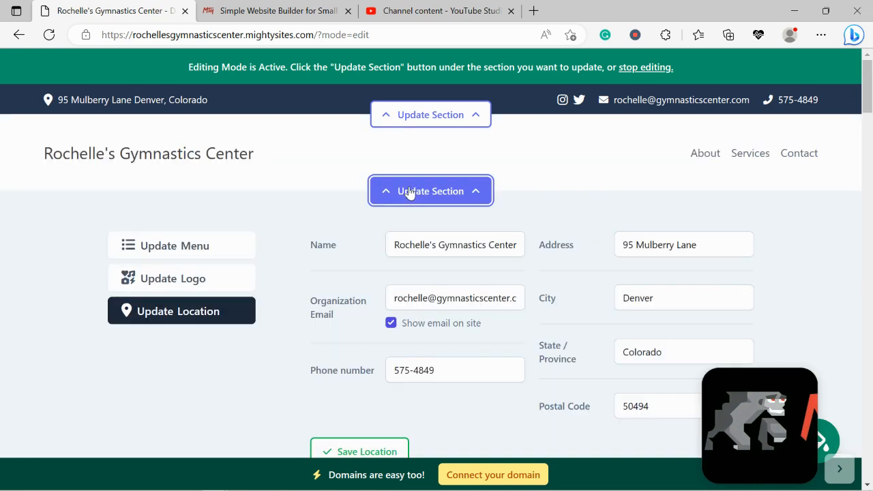
{"action": "left_click", "coordinate": [228, 273]}
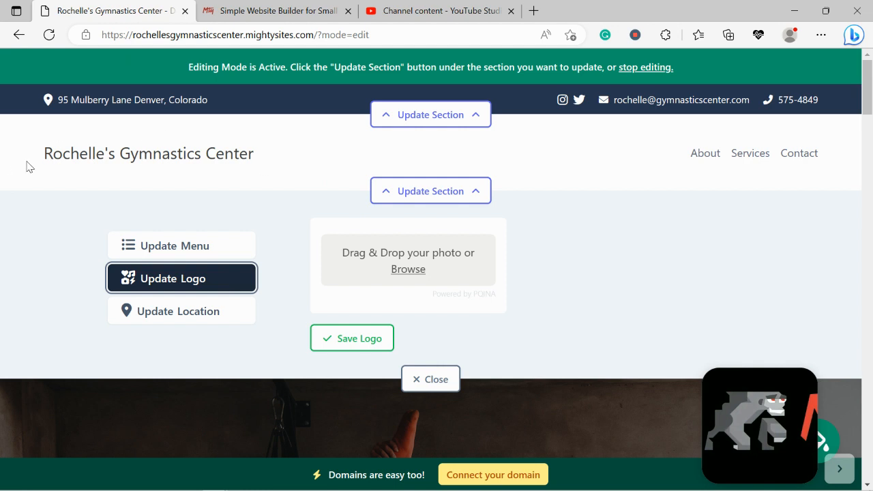
{"action": "left_click_drag", "start_coordinate": [28, 164], "coordinate": [297, 157]}
{"action": "left_click", "coordinate": [292, 200]}
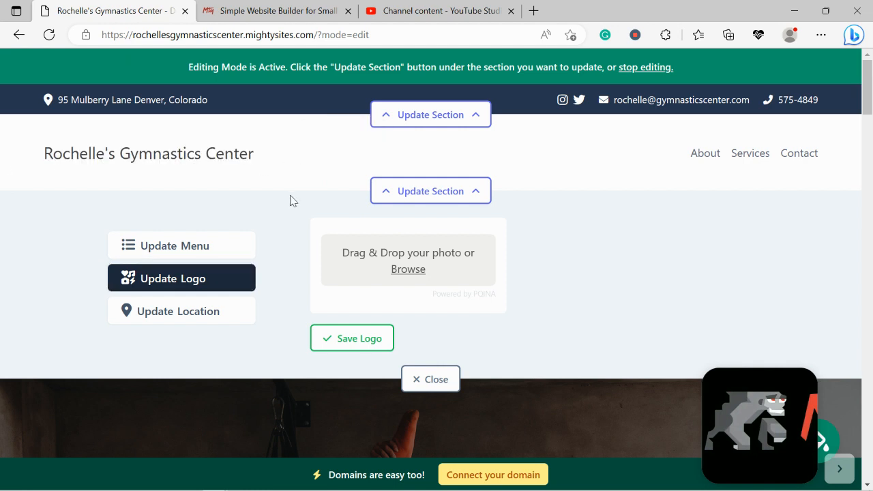
{"action": "left_click", "coordinate": [409, 269]}
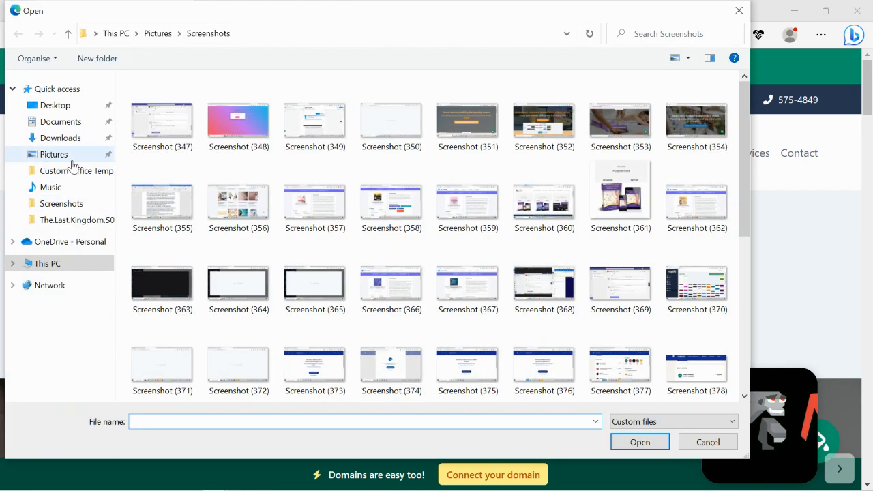
{"action": "left_click", "coordinate": [69, 155]}
{"action": "double_click", "coordinate": [406, 125]}
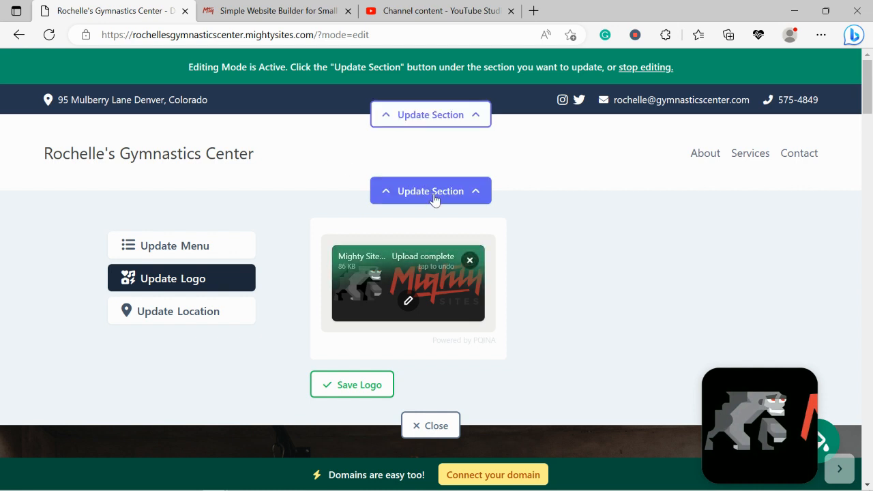
Crop the empty space above and below the uploaded Mighty Sites logo, and save the logo to the header
{"action": "left_click", "coordinate": [408, 302]}
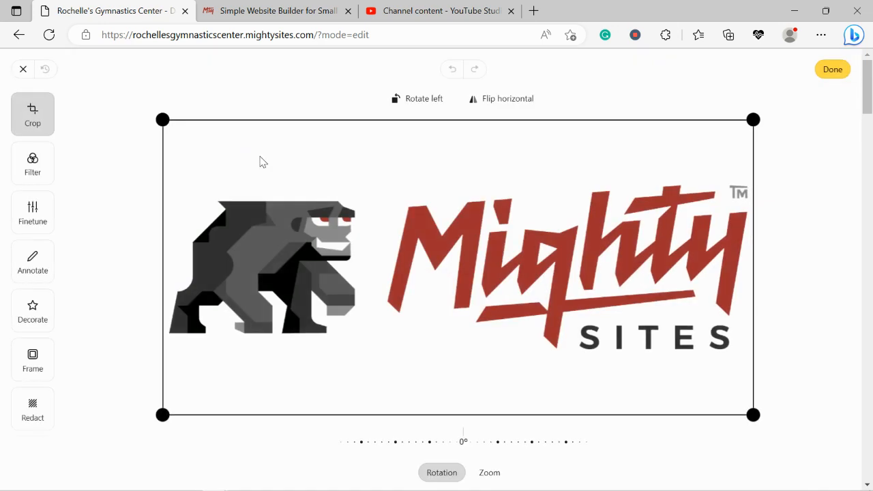
{"action": "left_click_drag", "start_coordinate": [159, 122], "coordinate": [159, 175]}
{"action": "left_click_drag", "start_coordinate": [160, 422], "coordinate": [157, 385]}
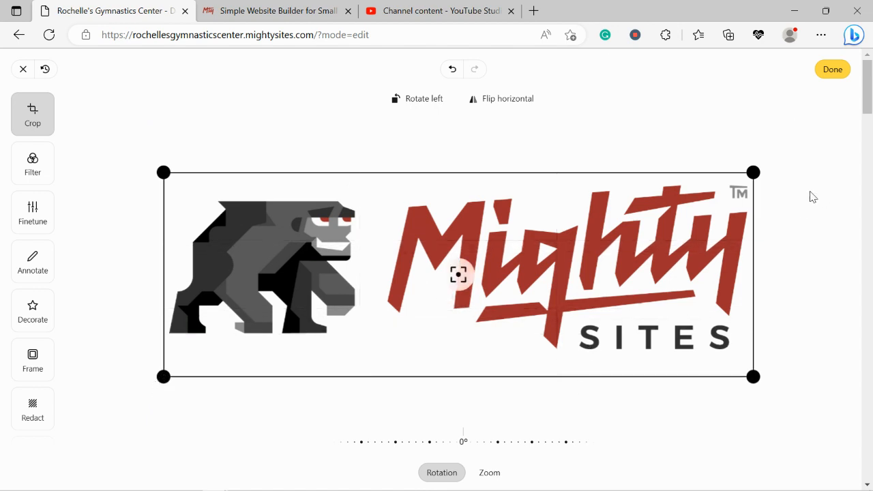
{"action": "left_click", "coordinate": [833, 71]}
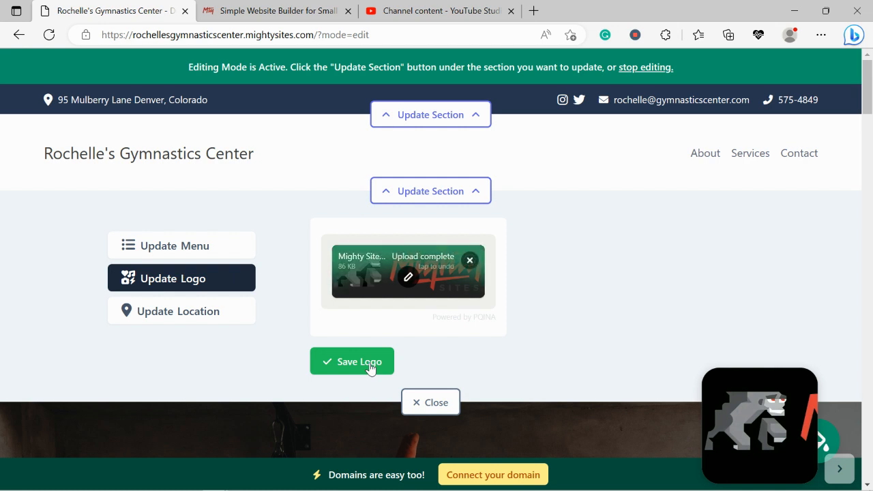
{"action": "left_click", "coordinate": [370, 369]}
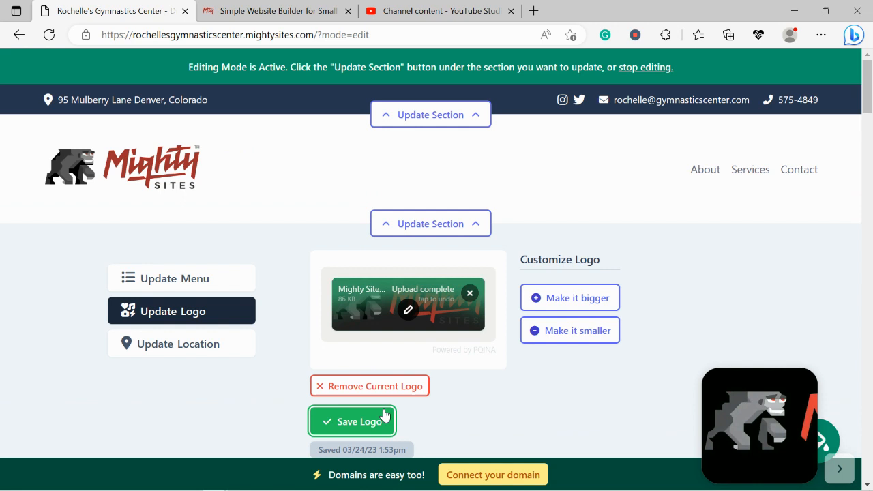
Close the header section's logo settings and look over the hero and introduction sections
{"action": "scroll", "coordinate": [384, 416], "scroll_direction": "down", "scroll_amount": 2}
{"action": "left_click", "coordinate": [425, 377]}
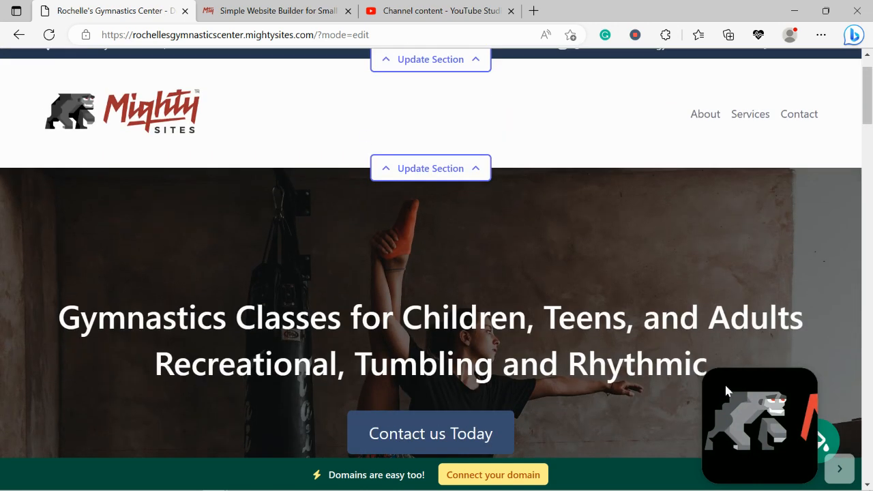
{"action": "left_click_drag", "start_coordinate": [727, 390], "coordinate": [761, 54]}
{"action": "scroll", "coordinate": [548, 122], "scroll_direction": "down", "scroll_amount": 3}
{"action": "scroll", "coordinate": [550, 126], "scroll_direction": "down", "scroll_amount": 4}
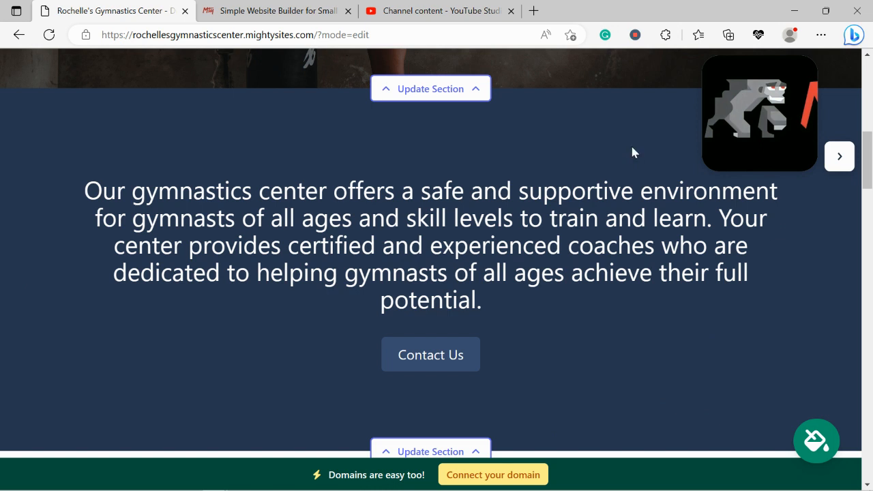
{"action": "scroll", "coordinate": [632, 151], "scroll_direction": "up", "scroll_amount": 3}
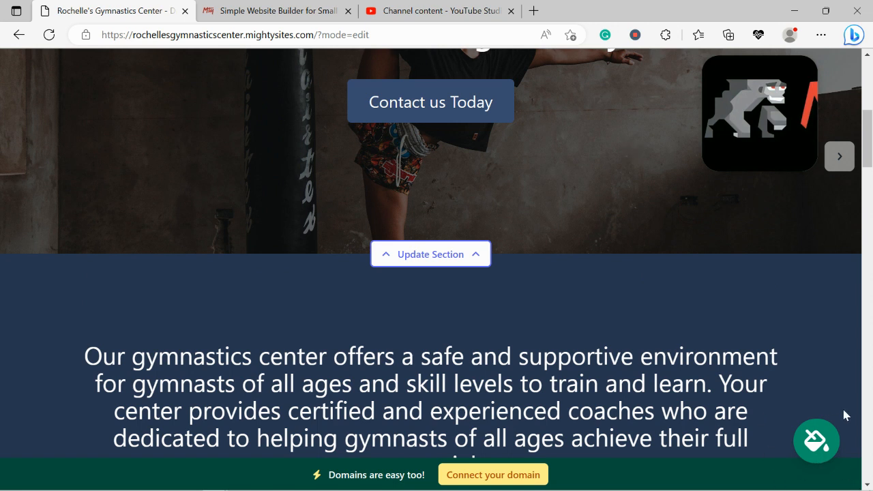
Browse the site's color themes and preview the dark purple and lavender theme on the page
{"action": "left_click", "coordinate": [818, 442]}
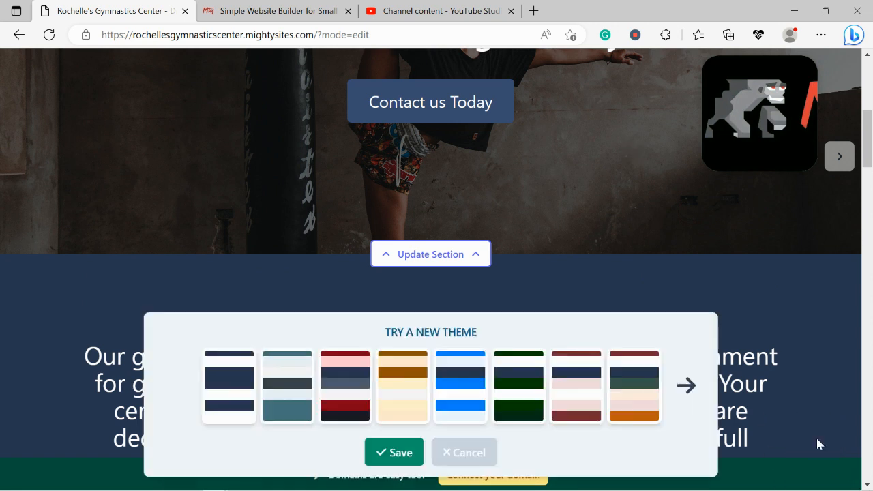
{"action": "left_click", "coordinate": [696, 402]}
{"action": "left_click", "coordinate": [696, 402]}
{"action": "left_click", "coordinate": [696, 403]}
{"action": "left_click", "coordinate": [696, 403]}
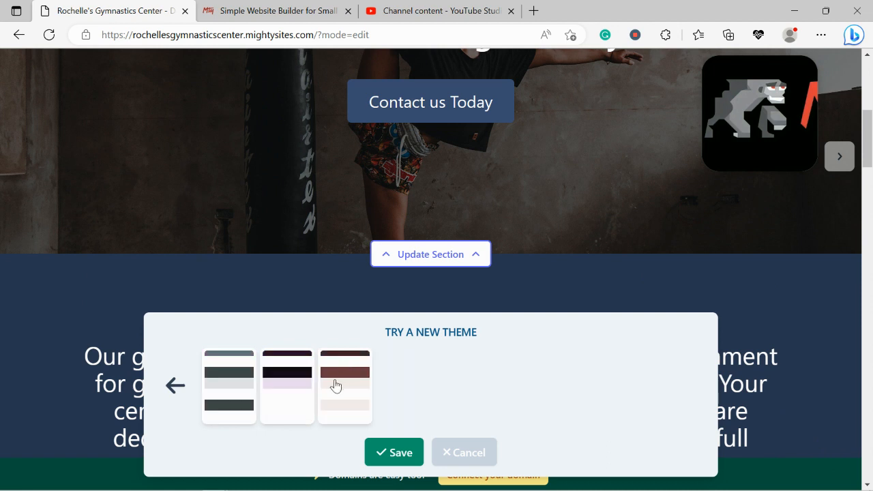
{"action": "left_click", "coordinate": [335, 386]}
{"action": "left_click", "coordinate": [285, 384]}
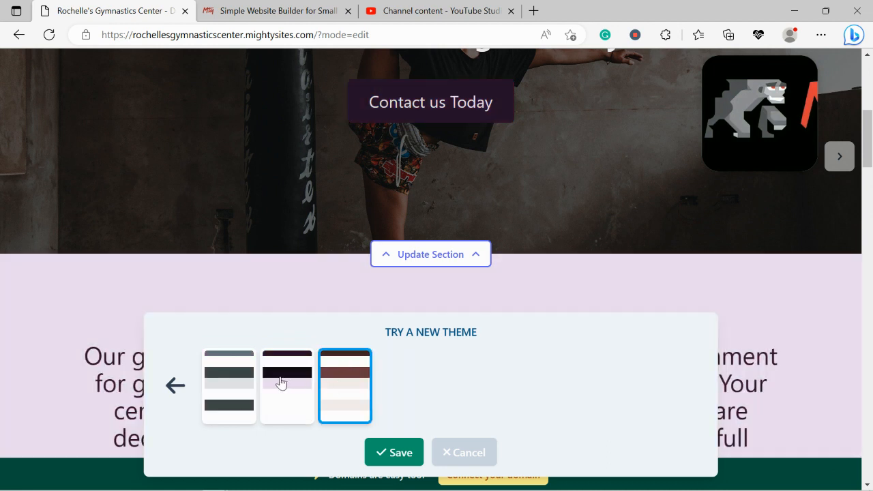
{"action": "left_click", "coordinate": [176, 386]}
{"action": "scroll", "coordinate": [179, 387], "scroll_direction": "up", "scroll_amount": 10}
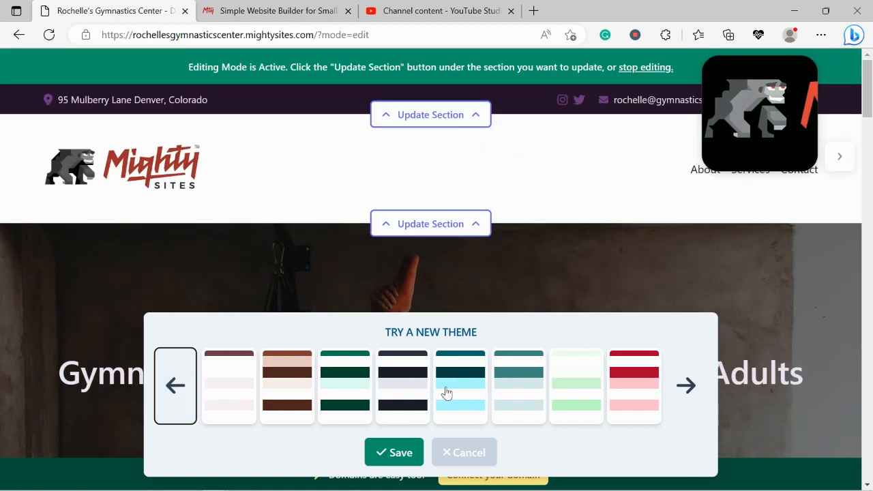
Preview the teal theme and the magenta theme on the header and hero sections
{"action": "left_click", "coordinate": [444, 391]}
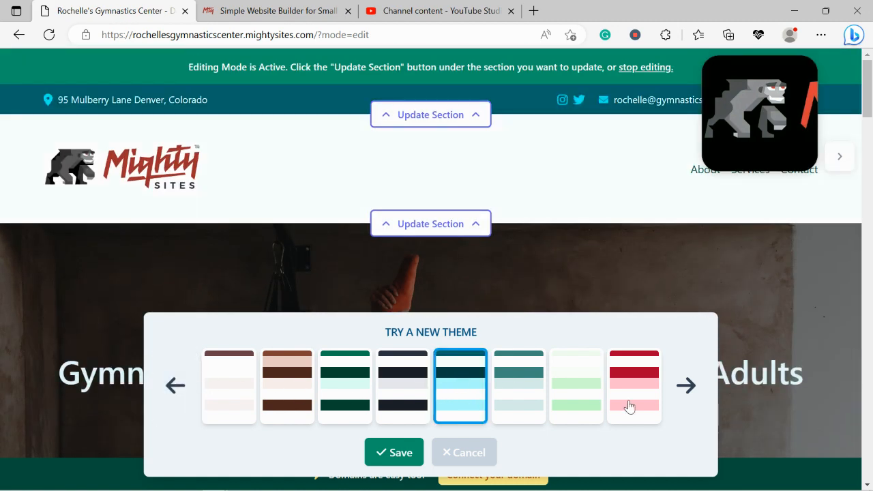
{"action": "left_click", "coordinate": [196, 396]}
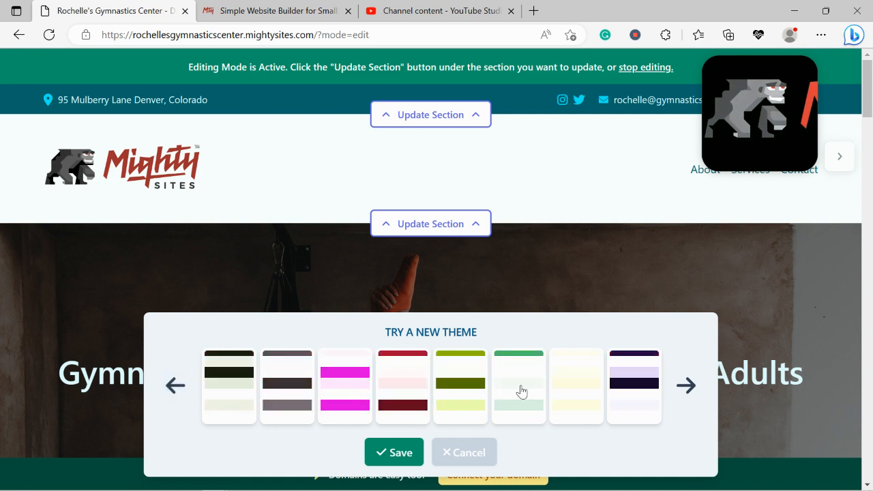
{"action": "left_click", "coordinate": [356, 393]}
{"action": "scroll", "coordinate": [356, 392], "scroll_direction": "down", "scroll_amount": 3}
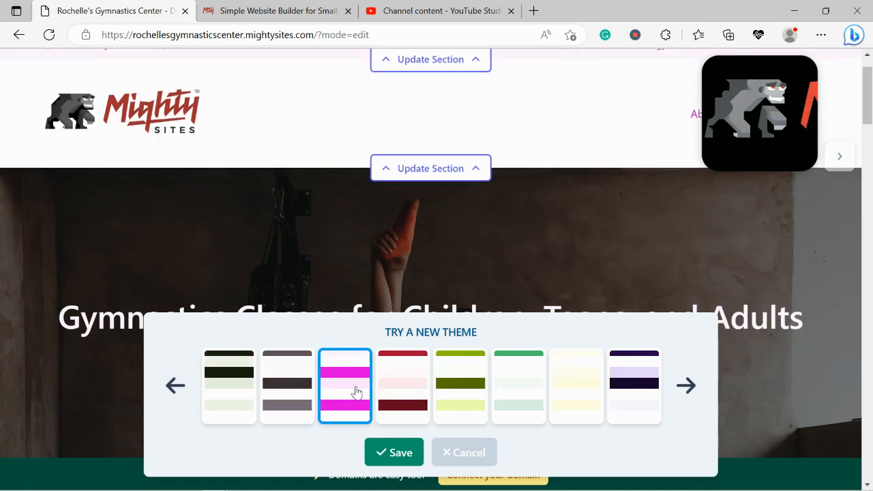
Preview the olive green theme, and apply and save the medium green theme with pale mint accents
{"action": "left_click", "coordinate": [449, 391]}
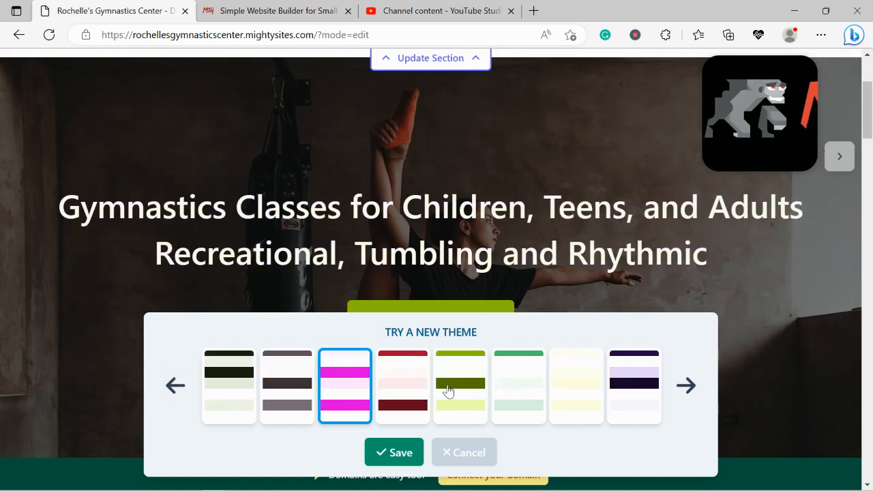
{"action": "scroll", "coordinate": [448, 392], "scroll_direction": "up", "scroll_amount": 3}
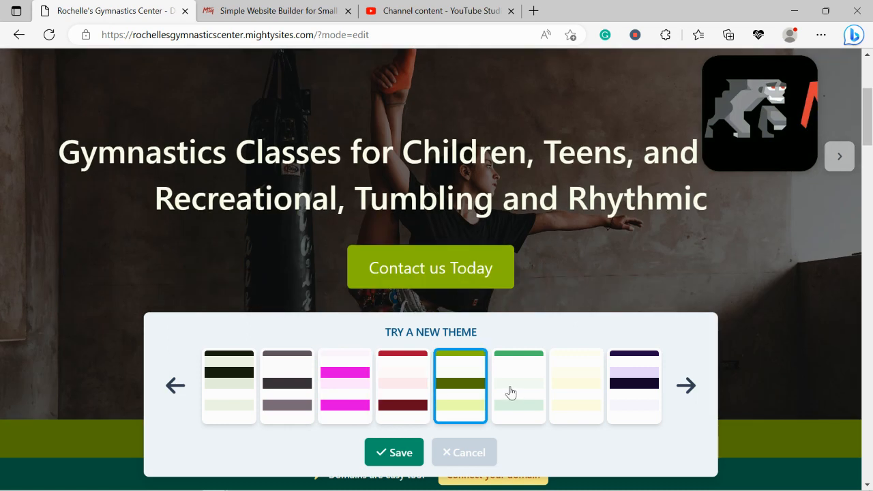
{"action": "left_click", "coordinate": [512, 392]}
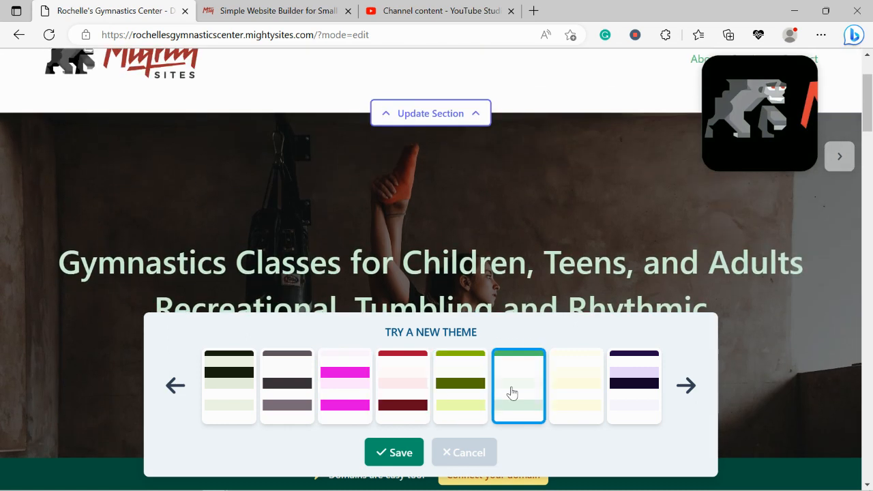
{"action": "left_click", "coordinate": [388, 453]}
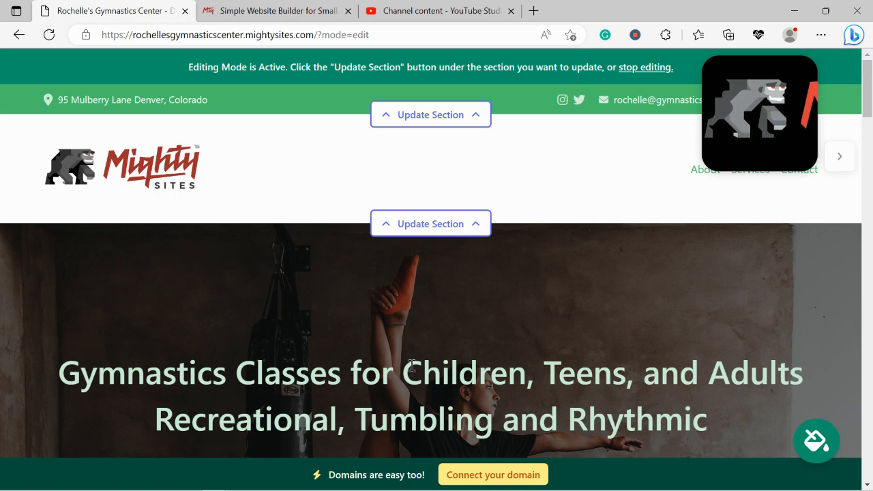
Open the hero section's image settings and browse the photo library for Gymnastics Center pictures
{"action": "scroll", "coordinate": [409, 362], "scroll_direction": "down", "scroll_amount": 5}
{"action": "left_click", "coordinate": [423, 309]}
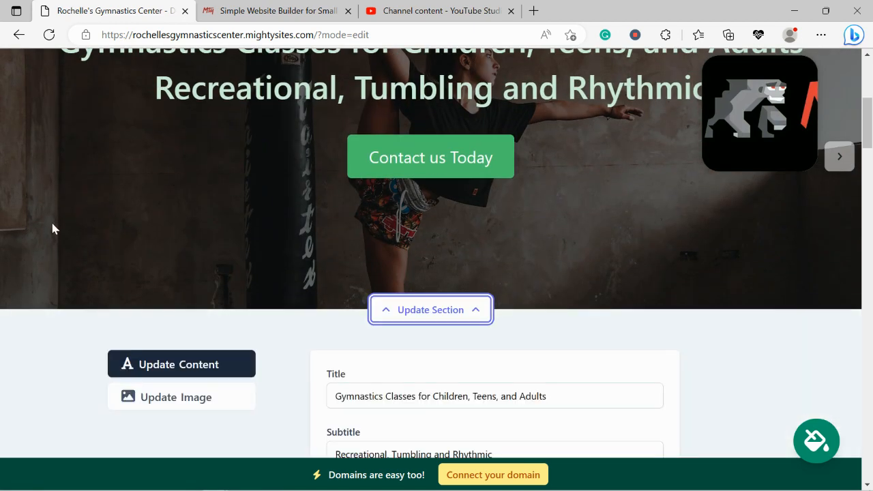
{"action": "left_click", "coordinate": [129, 287]}
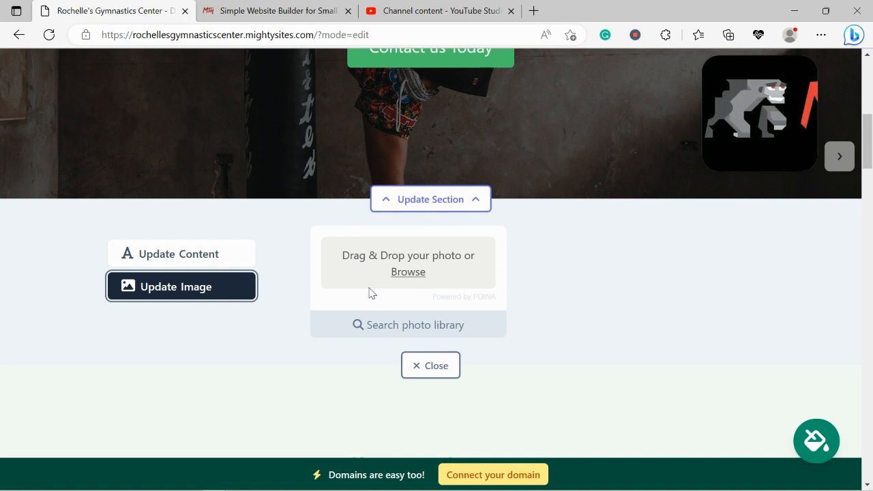
{"action": "left_click", "coordinate": [419, 325]}
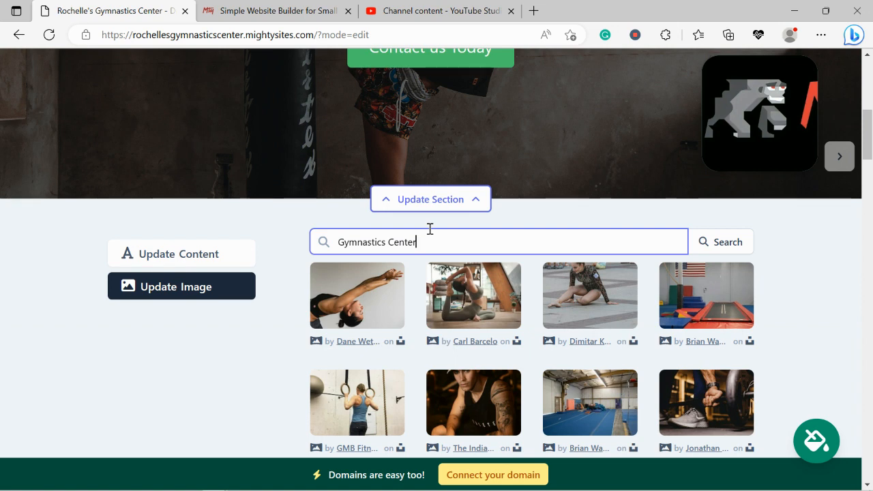
{"action": "left_click", "coordinate": [793, 290]}
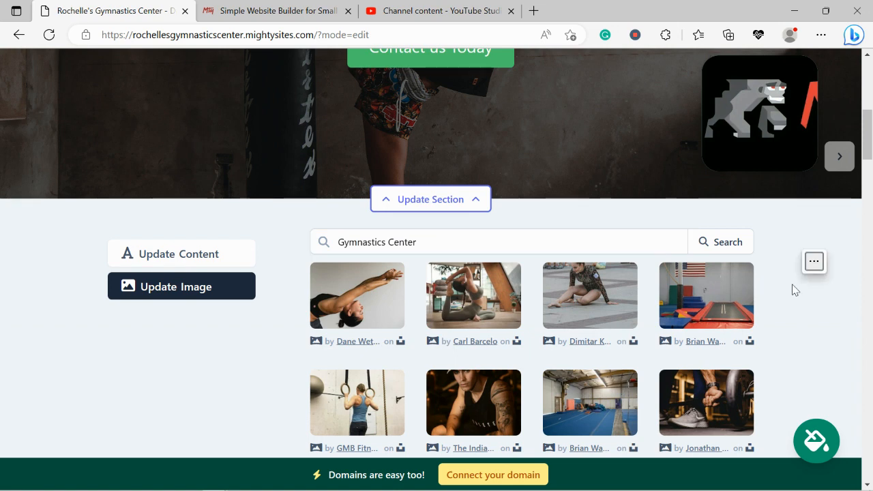
{"action": "scroll", "coordinate": [792, 290], "scroll_direction": "down", "scroll_amount": 3}
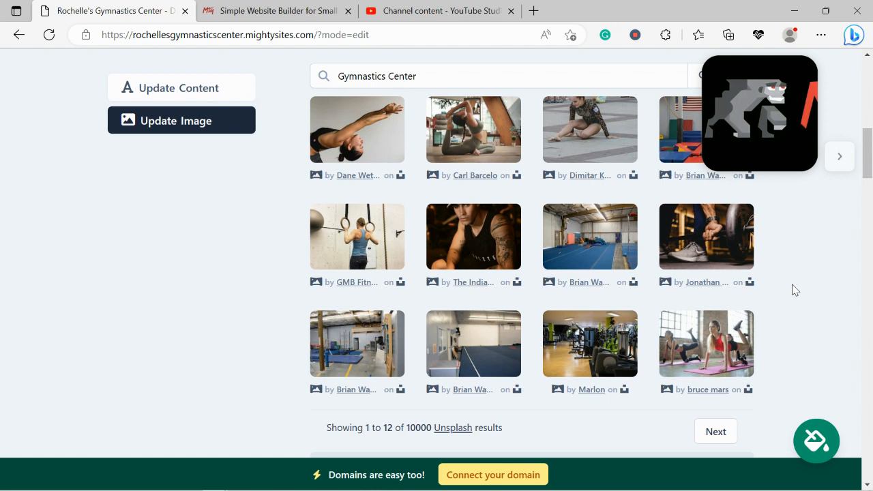
Set the GMB Fitness photo of a woman on gymnastic rings as the hero image, dismissing the error overlay
{"action": "scroll", "coordinate": [793, 289], "scroll_direction": "up", "scroll_amount": 1}
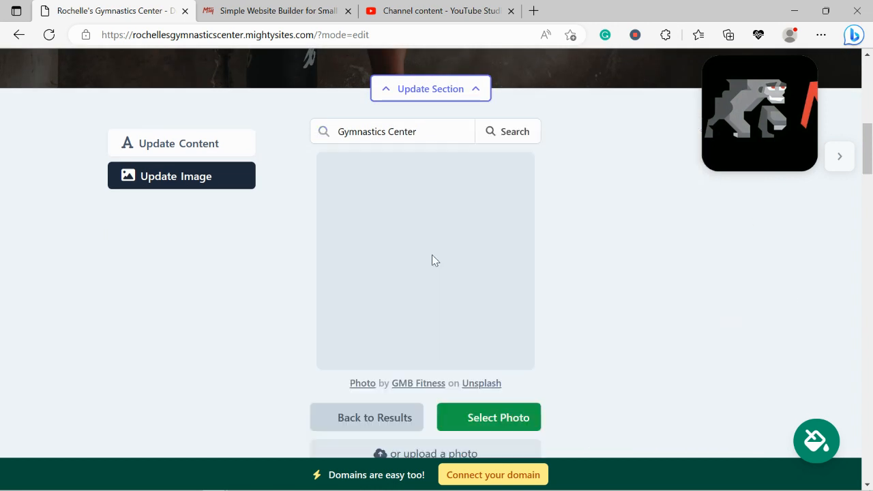
{"action": "left_click", "coordinate": [506, 416]}
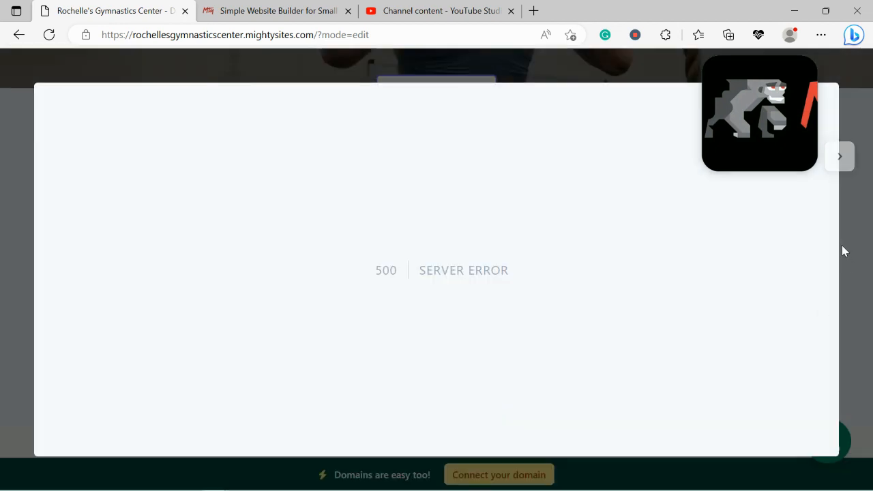
{"action": "left_click", "coordinate": [845, 251]}
{"action": "left_click", "coordinate": [450, 388]}
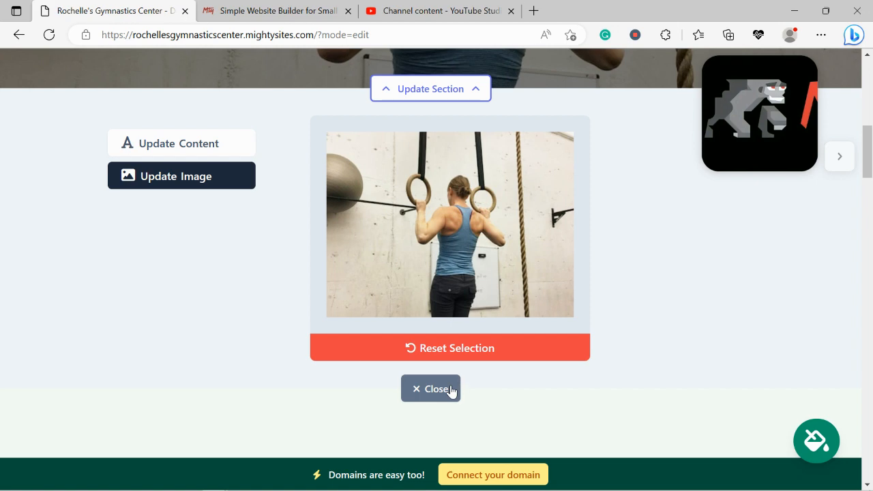
{"action": "scroll", "coordinate": [450, 391], "scroll_direction": "up", "scroll_amount": 6}
{"action": "scroll", "coordinate": [450, 391], "scroll_direction": "down", "scroll_amount": 5}
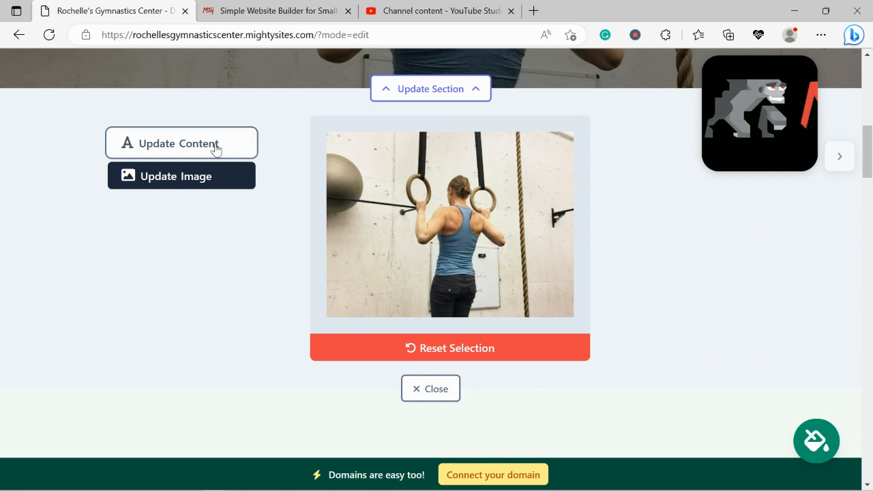
Change the hero section's button text to Get Directions in its content settings
{"action": "left_click", "coordinate": [216, 149]}
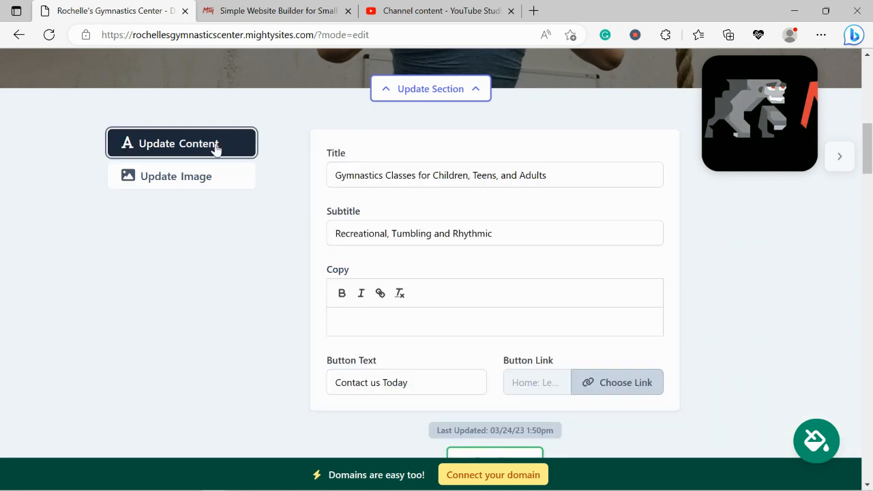
{"action": "scroll", "coordinate": [216, 147], "scroll_direction": "up", "scroll_amount": 4}
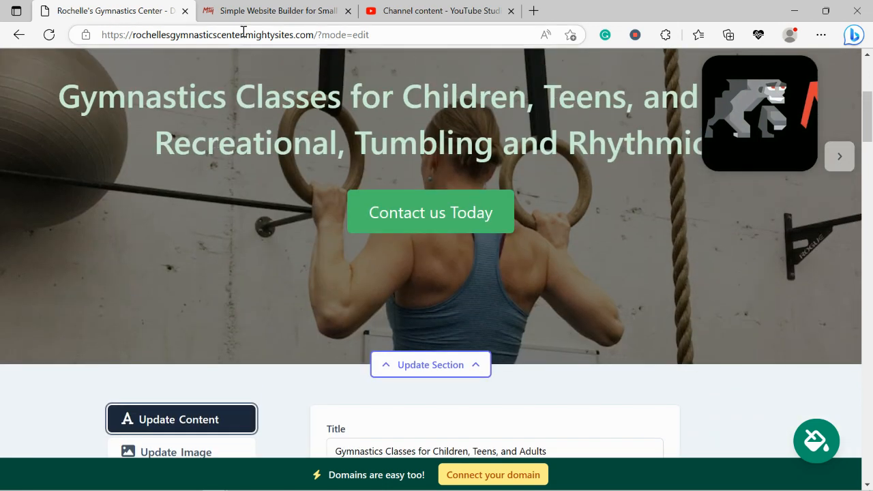
{"action": "scroll", "coordinate": [409, 140], "scroll_direction": "down", "scroll_amount": 3}
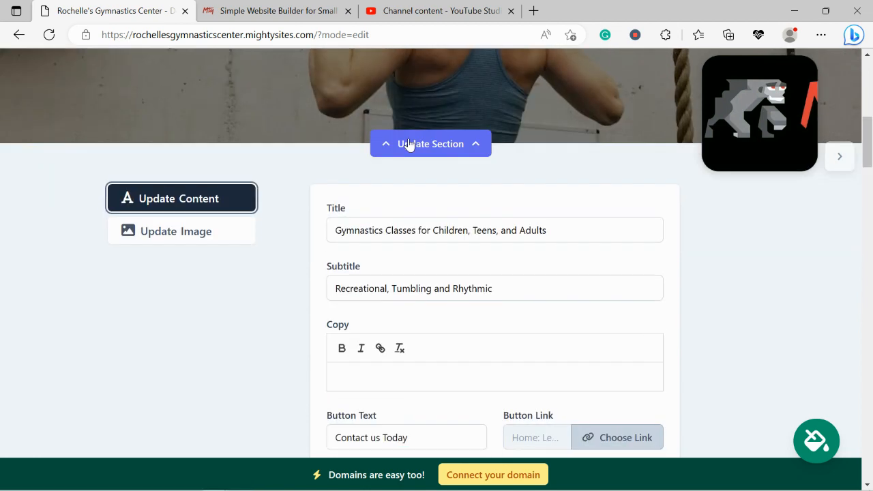
{"action": "scroll", "coordinate": [409, 145], "scroll_direction": "down", "scroll_amount": 2}
{"action": "triple_click", "coordinate": [413, 330]}
{"action": "type", "text": "Get Directions"}
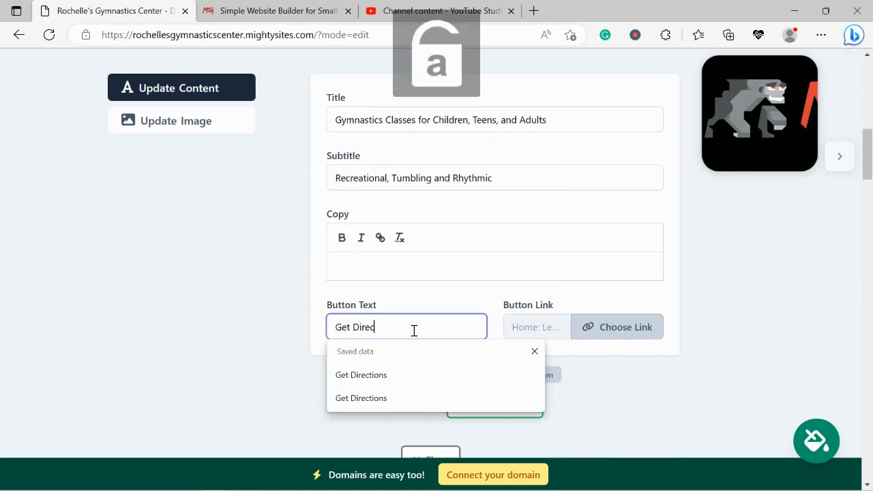
Link the hero button to the Directions Link action, save the content, and close the section's settings
{"action": "left_click", "coordinate": [599, 330]}
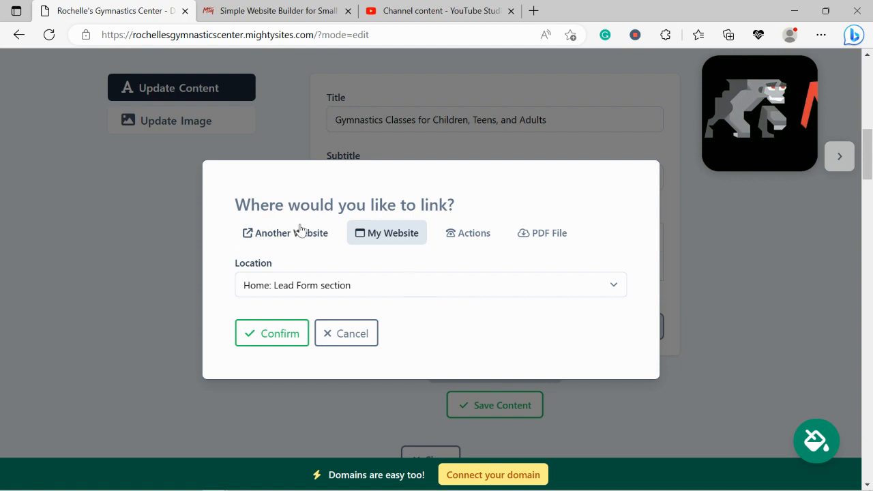
{"action": "left_click", "coordinate": [486, 236]}
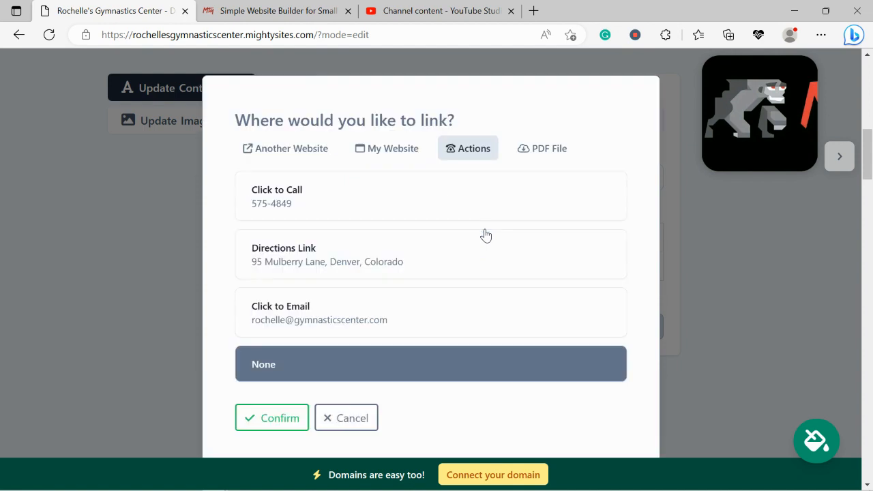
{"action": "left_click", "coordinate": [377, 252]}
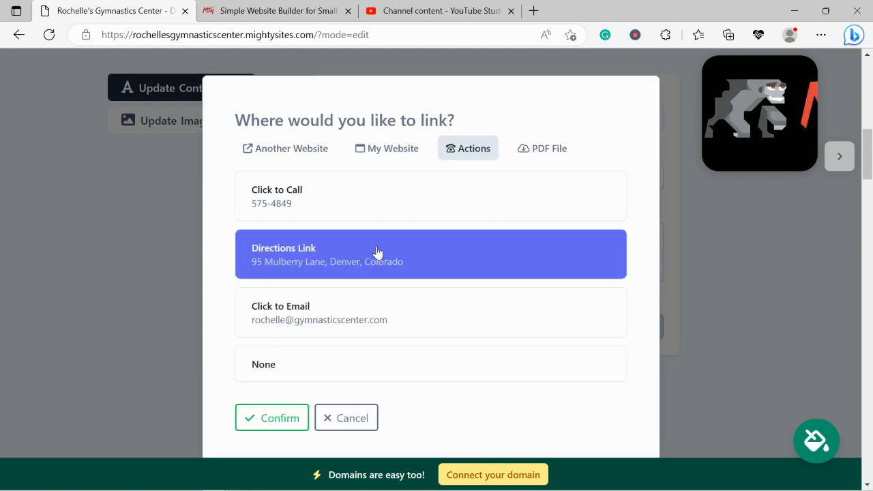
{"action": "left_click", "coordinate": [267, 426]}
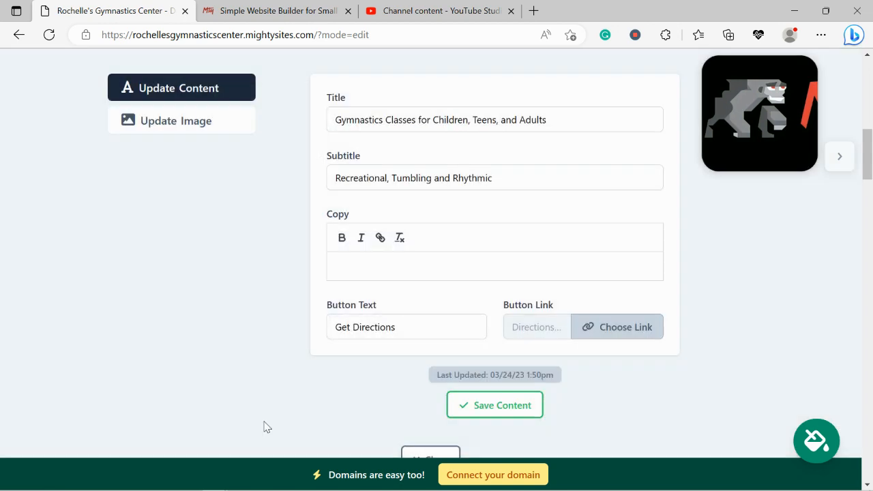
{"action": "left_click", "coordinate": [487, 407]}
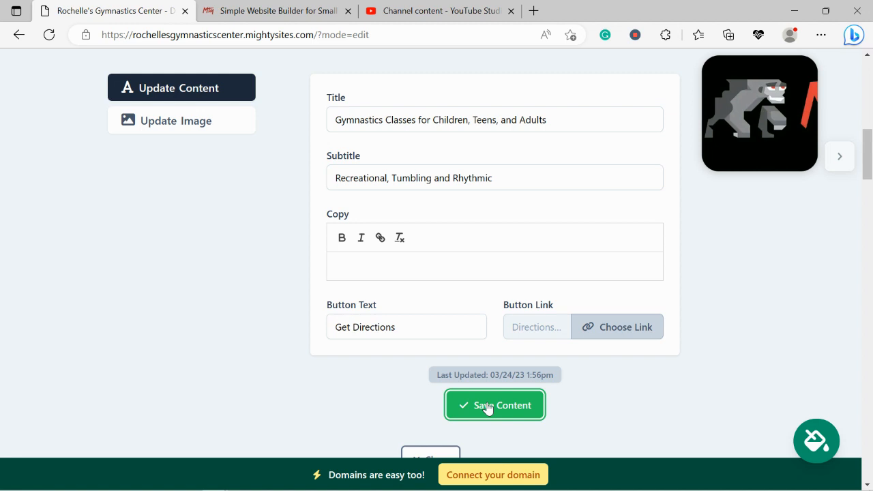
{"action": "scroll", "coordinate": [487, 407], "scroll_direction": "down", "scroll_amount": 1}
{"action": "left_click", "coordinate": [433, 404]}
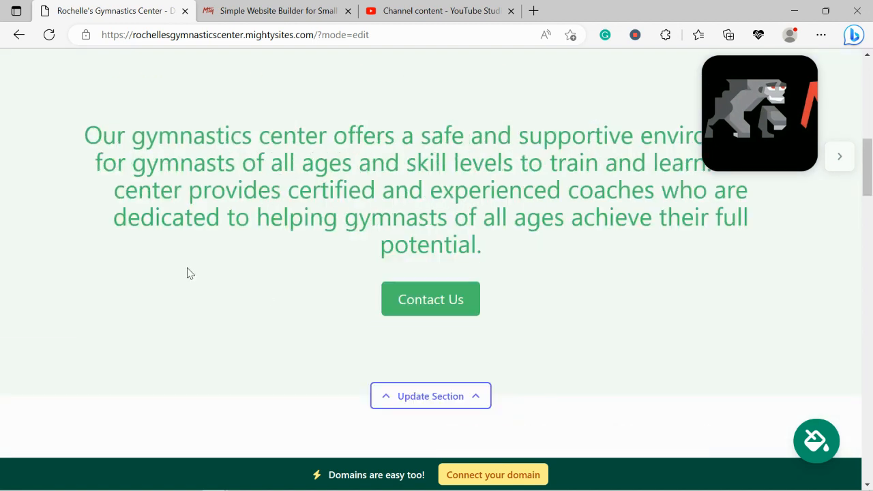
Review the updated hero section and the introduction text about the gymnastics center
{"action": "scroll", "coordinate": [190, 274], "scroll_direction": "up", "scroll_amount": 1}
{"action": "scroll", "coordinate": [190, 274], "scroll_direction": "down", "scroll_amount": 1}
{"action": "left_click_drag", "start_coordinate": [66, 104], "coordinate": [575, 259]}
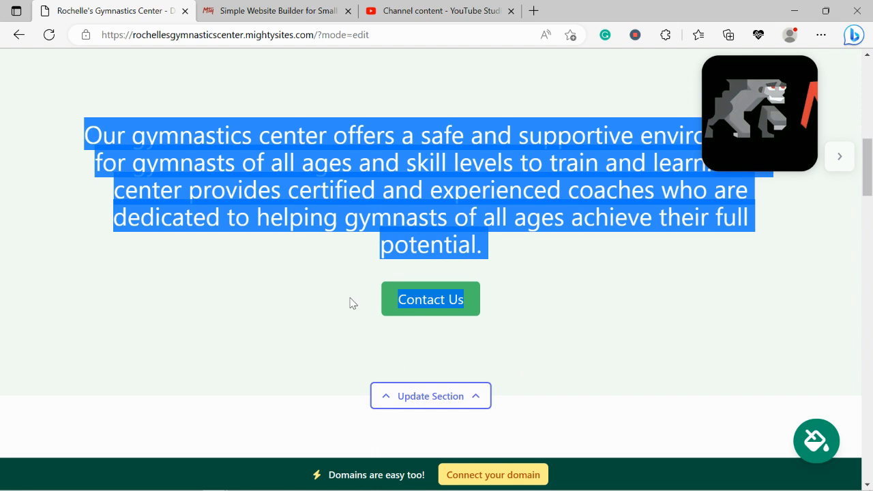
{"action": "left_click", "coordinate": [349, 303]}
{"action": "scroll", "coordinate": [351, 302], "scroll_direction": "down", "scroll_amount": 2}
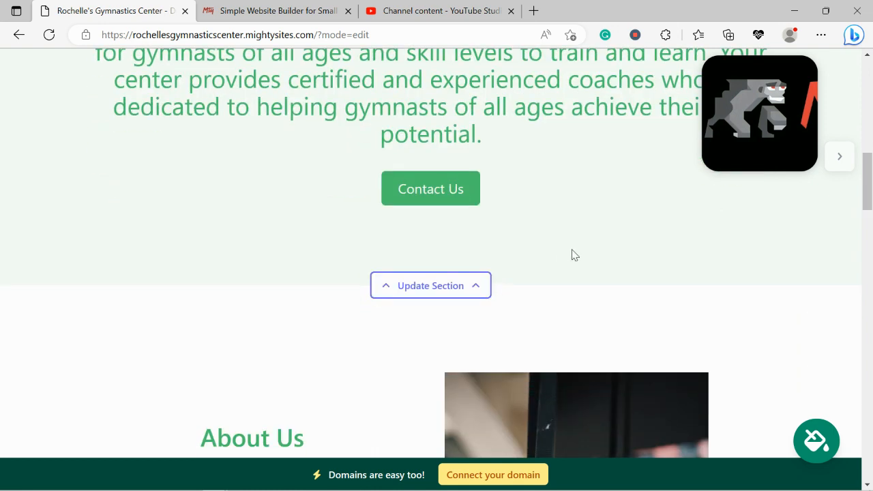
Review the sections below the introduction: About Us, the gymnast photo, Why Choose Us, and the Get In Touch form
{"action": "scroll", "coordinate": [573, 254], "scroll_direction": "down", "scroll_amount": 5}
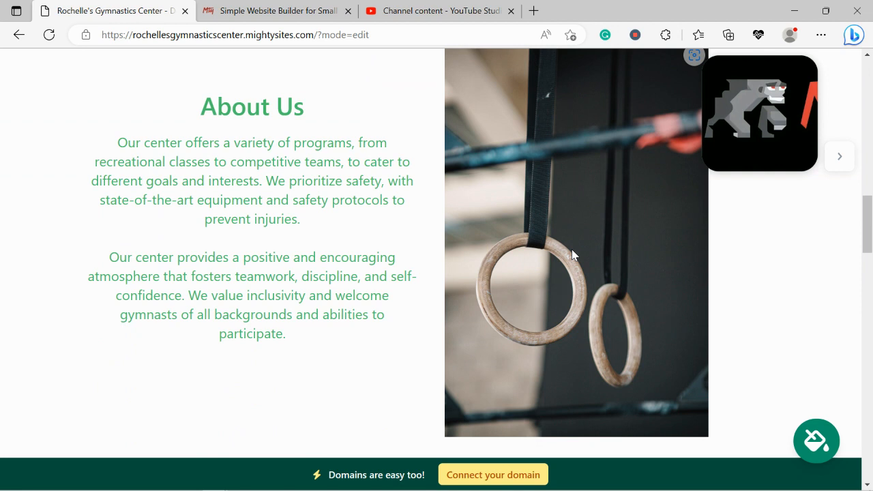
{"action": "left_click_drag", "start_coordinate": [136, 142], "coordinate": [230, 371]}
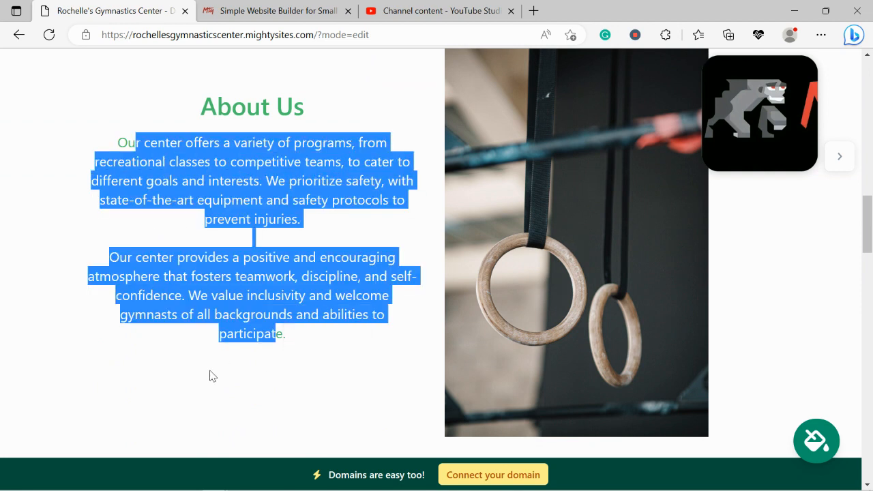
{"action": "left_click", "coordinate": [210, 371]}
{"action": "scroll", "coordinate": [211, 371], "scroll_direction": "down", "scroll_amount": 6}
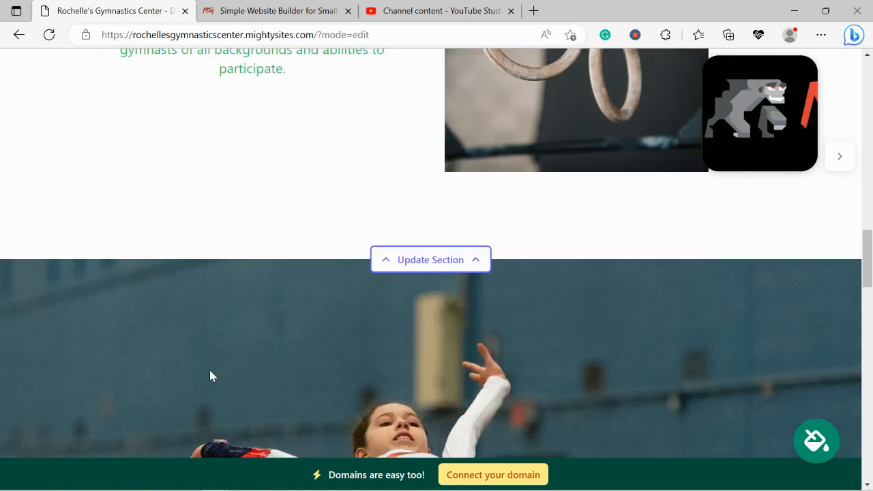
{"action": "scroll", "coordinate": [210, 371], "scroll_direction": "down", "scroll_amount": 10}
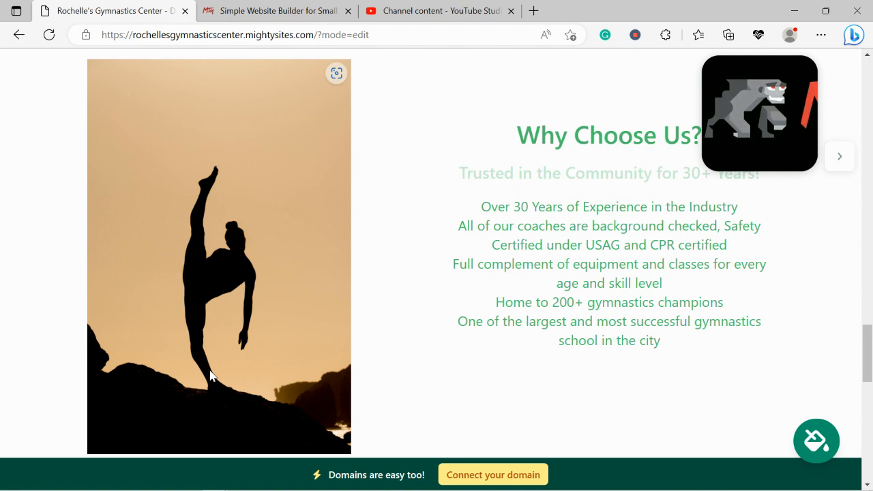
{"action": "scroll", "coordinate": [536, 287], "scroll_direction": "down", "scroll_amount": 2}
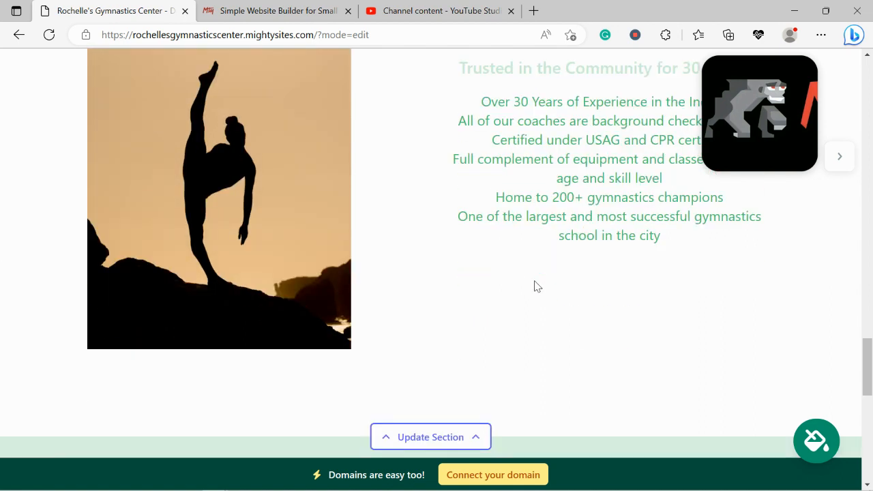
{"action": "scroll", "coordinate": [536, 286], "scroll_direction": "down", "scroll_amount": 5}
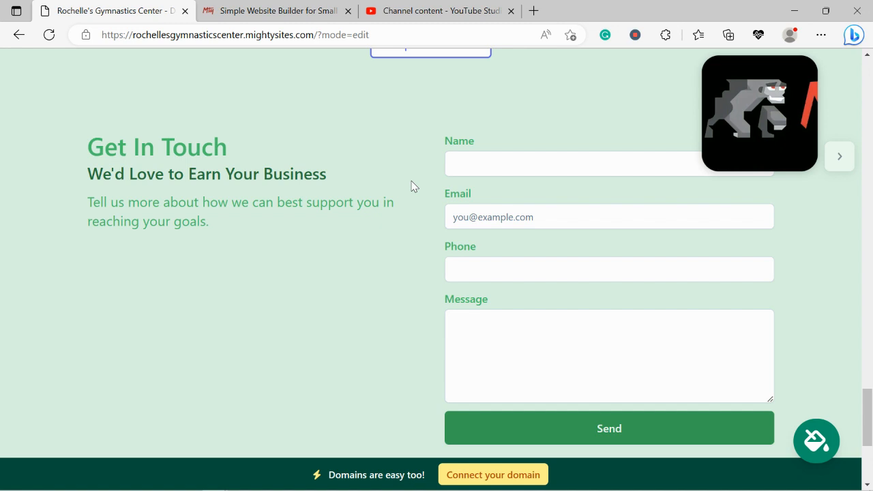
Look back over the page from the contact form up to the hero section, and open the domain connection options
{"action": "scroll", "coordinate": [411, 186], "scroll_direction": "up", "scroll_amount": 6}
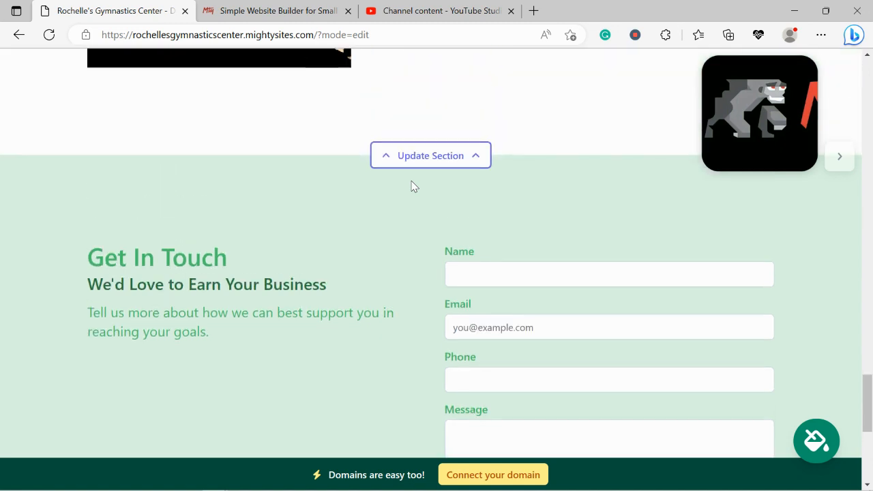
{"action": "scroll", "coordinate": [411, 187], "scroll_direction": "up", "scroll_amount": 5}
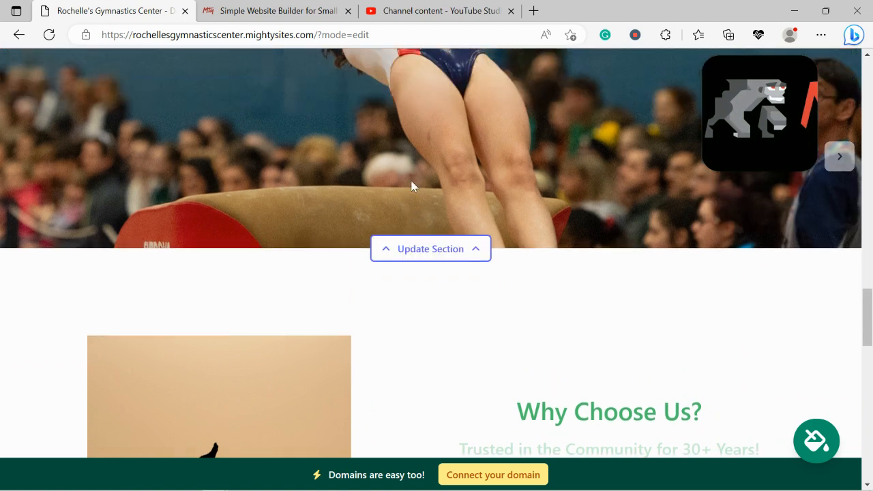
{"action": "scroll", "coordinate": [411, 187], "scroll_direction": "up", "scroll_amount": 1}
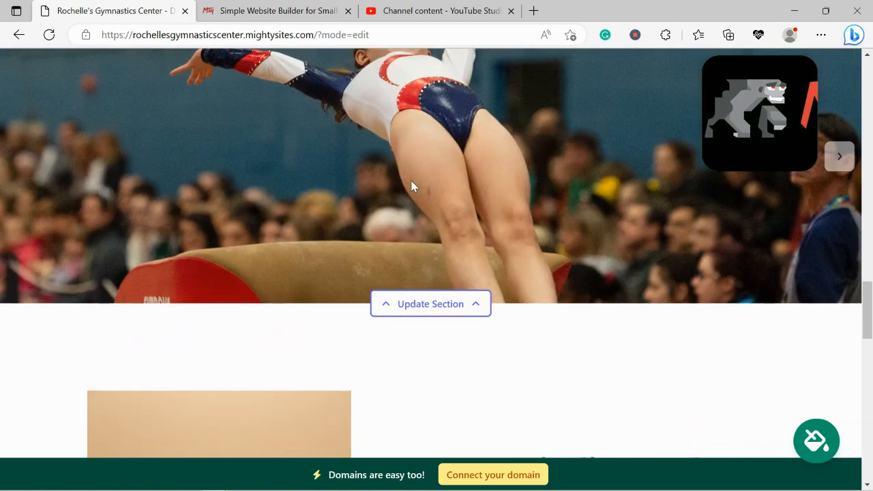
{"action": "scroll", "coordinate": [412, 186], "scroll_direction": "up", "scroll_amount": 4}
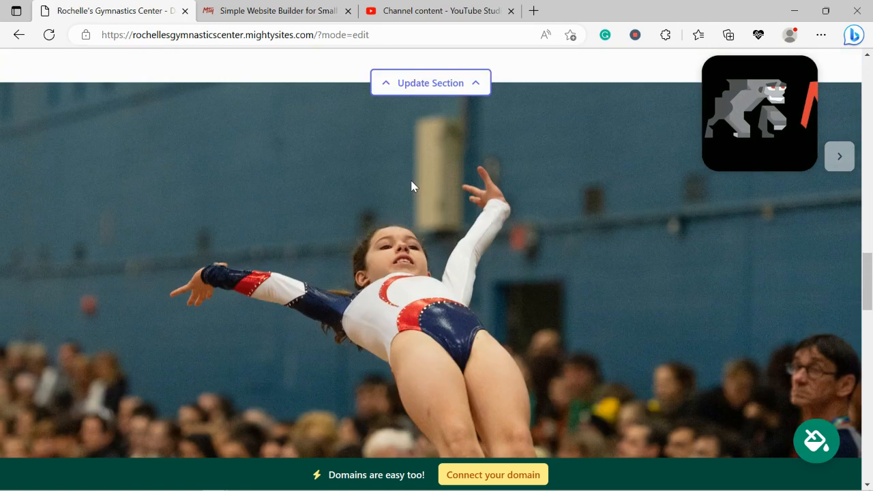
{"action": "scroll", "coordinate": [412, 186], "scroll_direction": "up", "scroll_amount": 2}
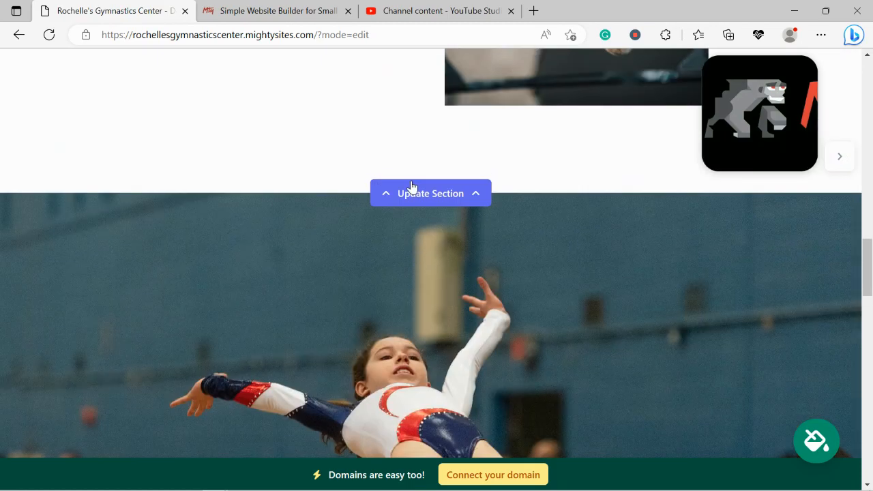
{"action": "scroll", "coordinate": [411, 186], "scroll_direction": "up", "scroll_amount": 4}
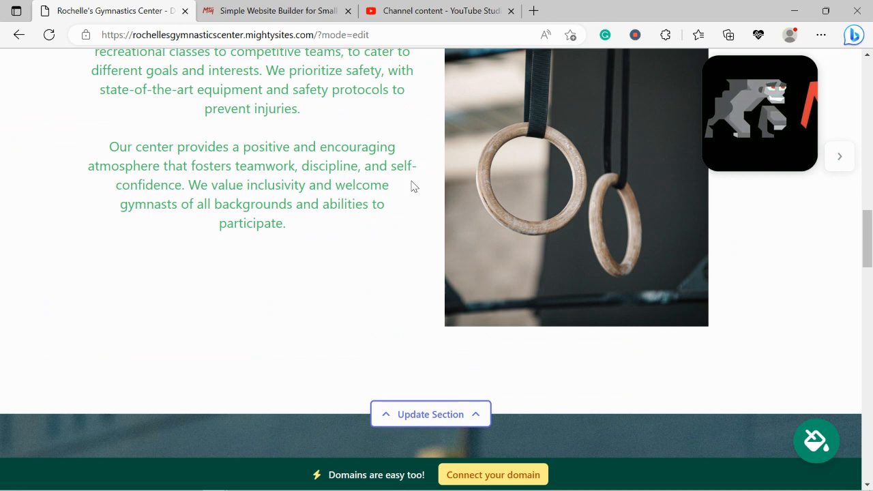
{"action": "scroll", "coordinate": [411, 186], "scroll_direction": "up", "scroll_amount": 5}
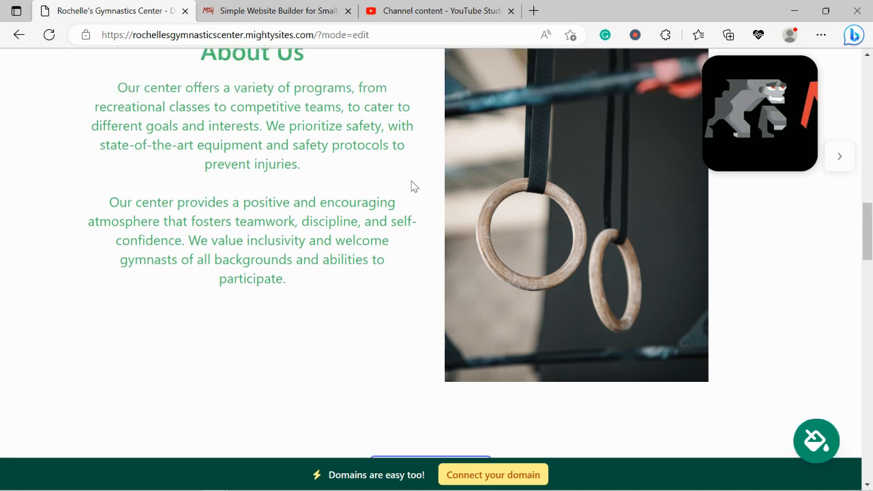
{"action": "scroll", "coordinate": [411, 186], "scroll_direction": "up", "scroll_amount": 4}
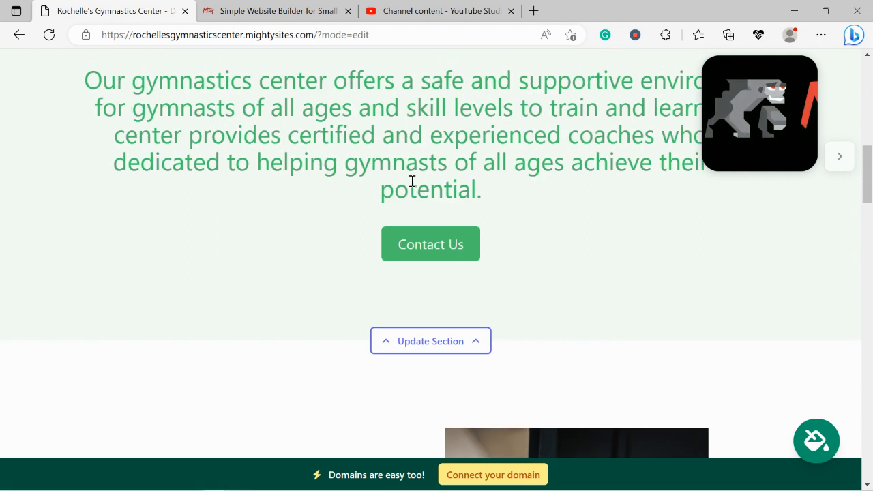
{"action": "scroll", "coordinate": [412, 181], "scroll_direction": "up", "scroll_amount": 2}
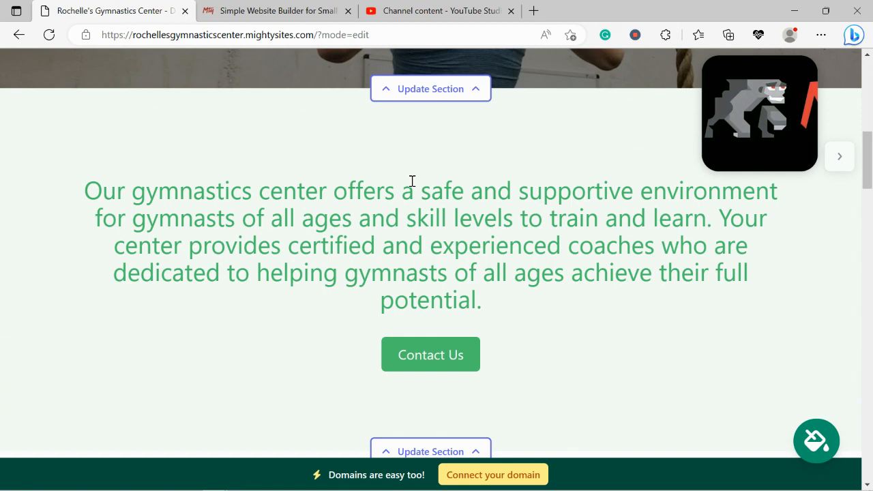
{"action": "scroll", "coordinate": [412, 181], "scroll_direction": "up", "scroll_amount": 5}
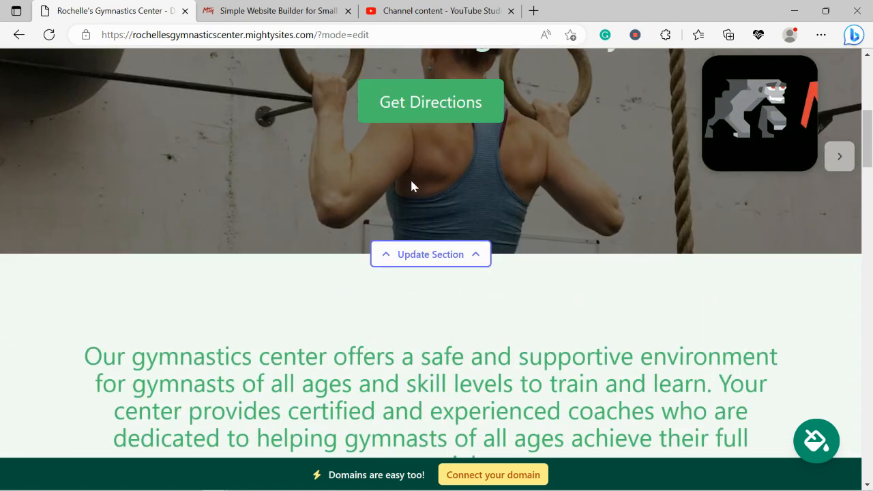
{"action": "left_click", "coordinate": [495, 476]}
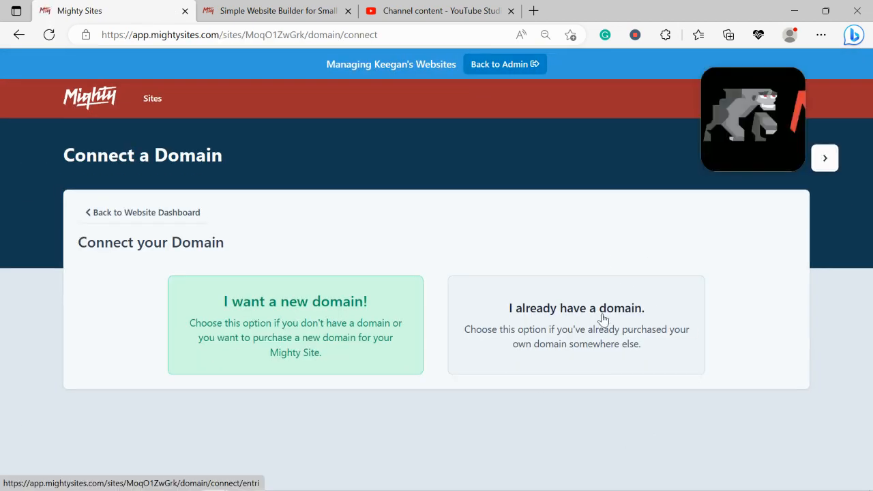
Switch to the Mighty Sites homepage and open its blog
{"action": "left_click", "coordinate": [303, 8]}
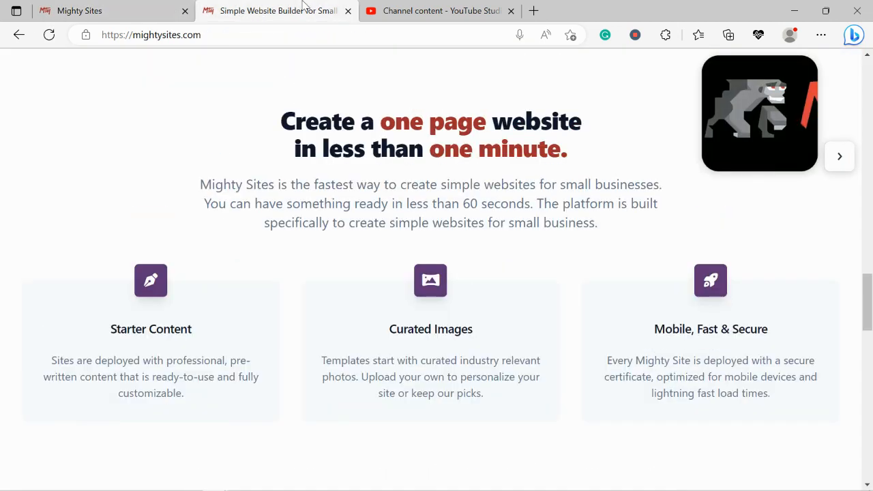
{"action": "scroll", "coordinate": [305, 6], "scroll_direction": "up", "scroll_amount": 10}
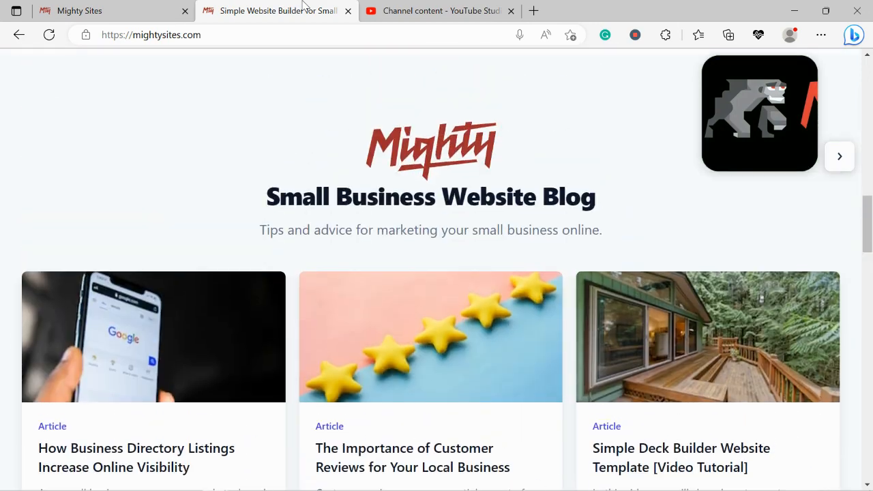
{"action": "scroll", "coordinate": [304, 6], "scroll_direction": "up", "scroll_amount": 8}
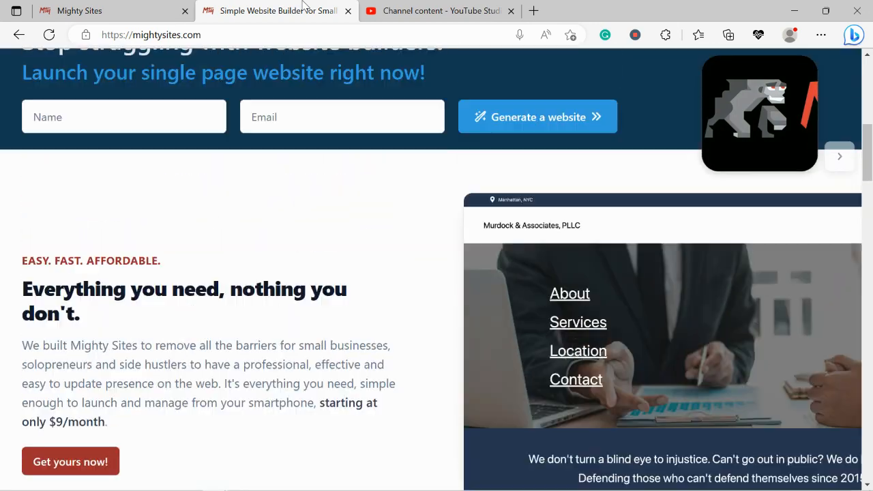
{"action": "scroll", "coordinate": [304, 6], "scroll_direction": "up", "scroll_amount": 5}
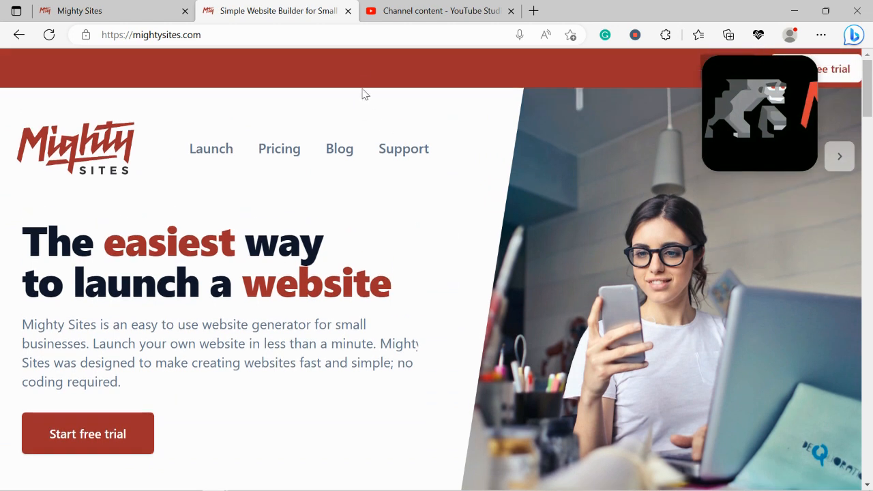
{"action": "left_click", "coordinate": [341, 151]}
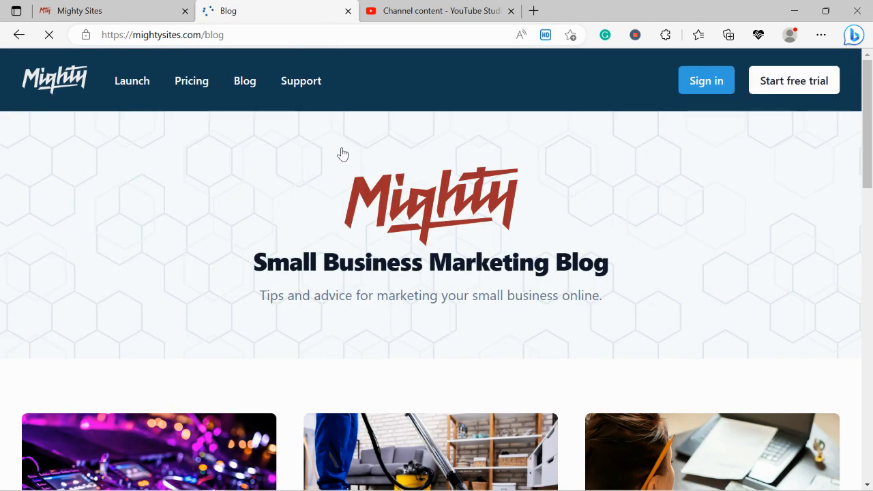
Browse the small business marketing articles listed on the blog page
{"action": "scroll", "coordinate": [342, 154], "scroll_direction": "down", "scroll_amount": 1}
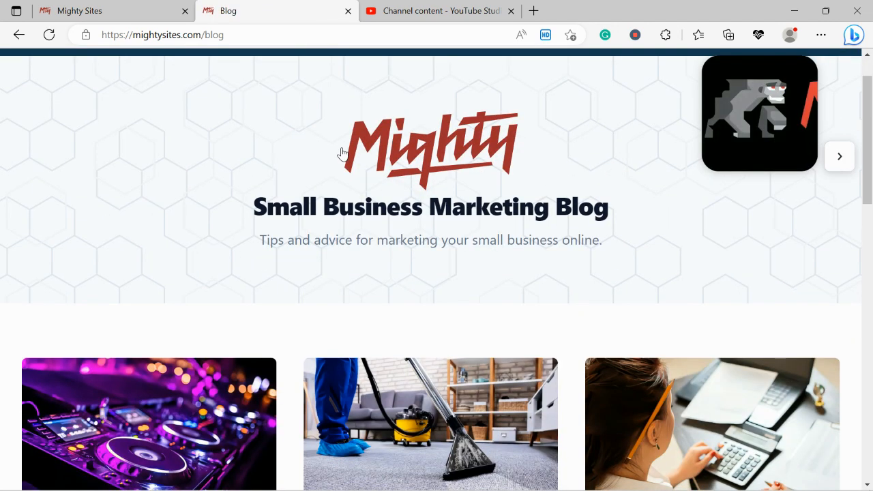
{"action": "scroll", "coordinate": [343, 154], "scroll_direction": "down", "scroll_amount": 5}
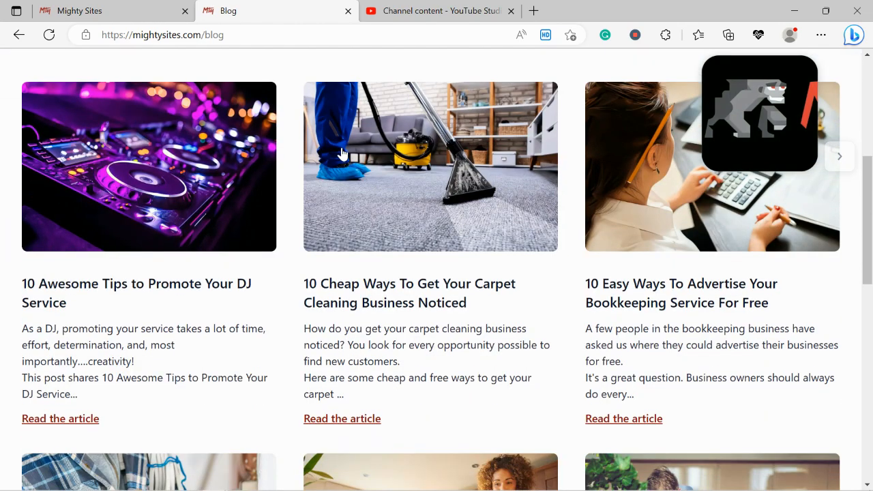
{"action": "scroll", "coordinate": [343, 154], "scroll_direction": "down", "scroll_amount": 1}
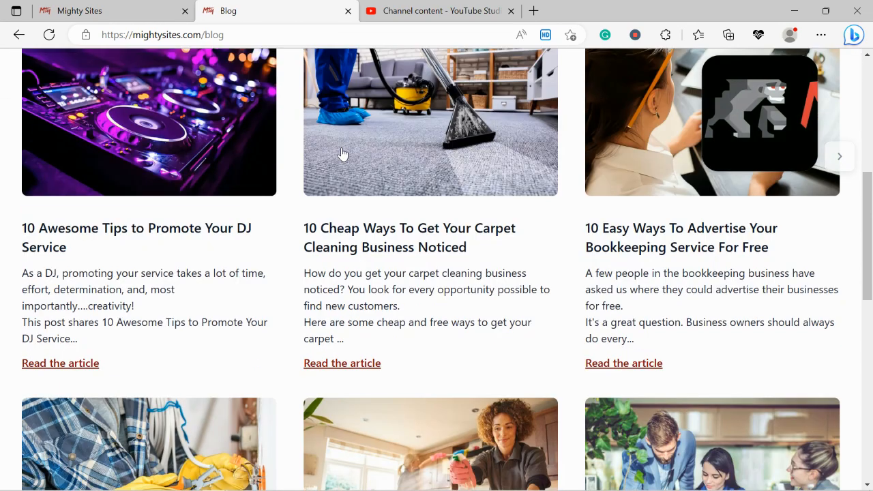
{"action": "scroll", "coordinate": [342, 153], "scroll_direction": "down", "scroll_amount": 3}
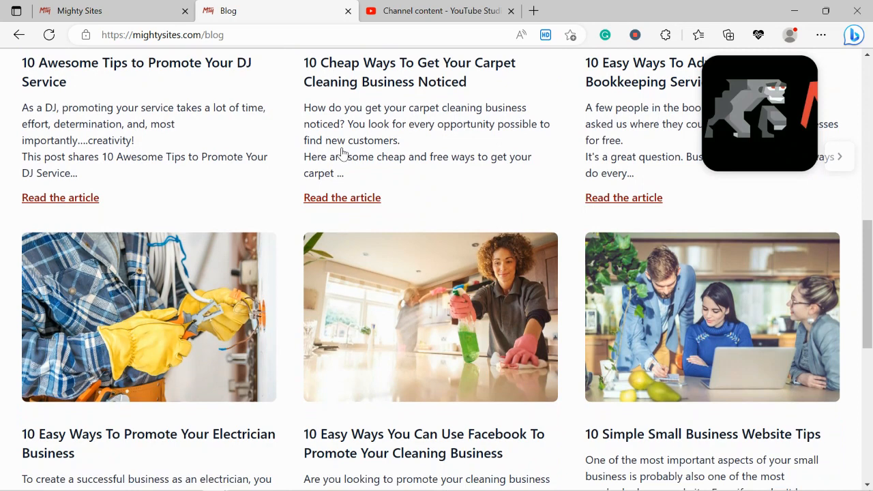
{"action": "scroll", "coordinate": [343, 154], "scroll_direction": "down", "scroll_amount": 2}
Go back from the domain connection page to the website dashboard and open the live gymnastics center site
{"action": "left_click", "coordinate": [152, 5]}
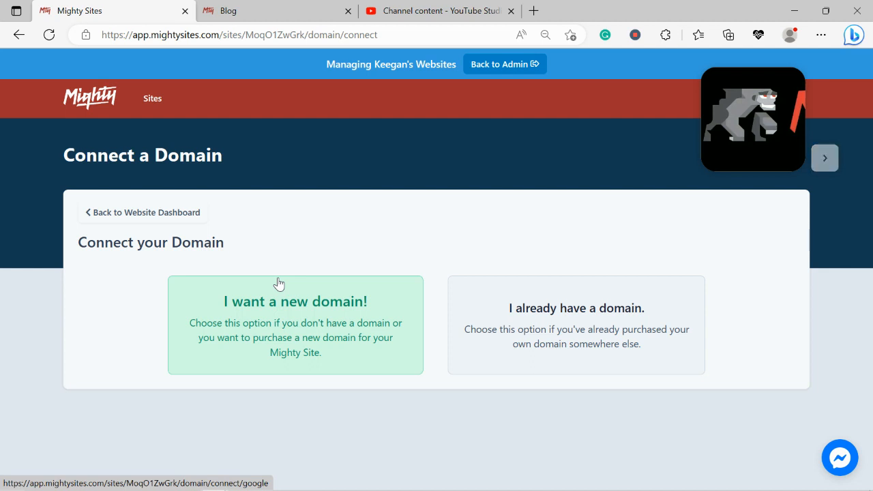
{"action": "left_click", "coordinate": [157, 219]}
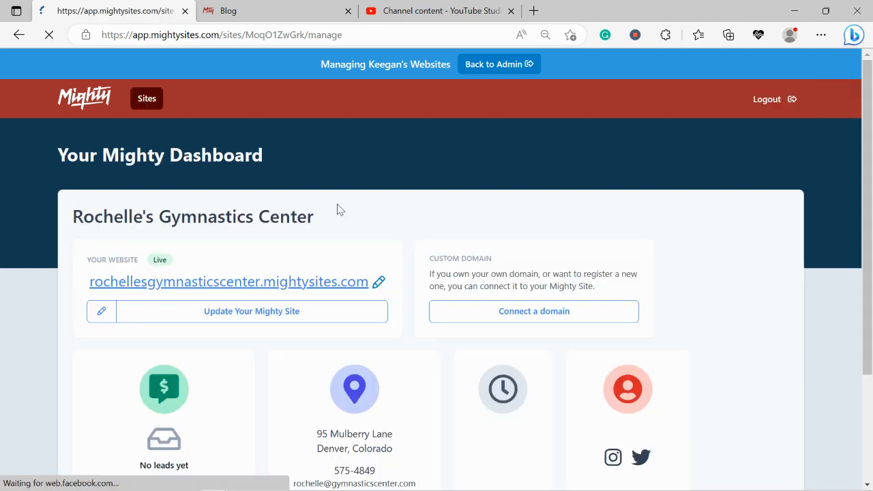
{"action": "left_click", "coordinate": [286, 284]}
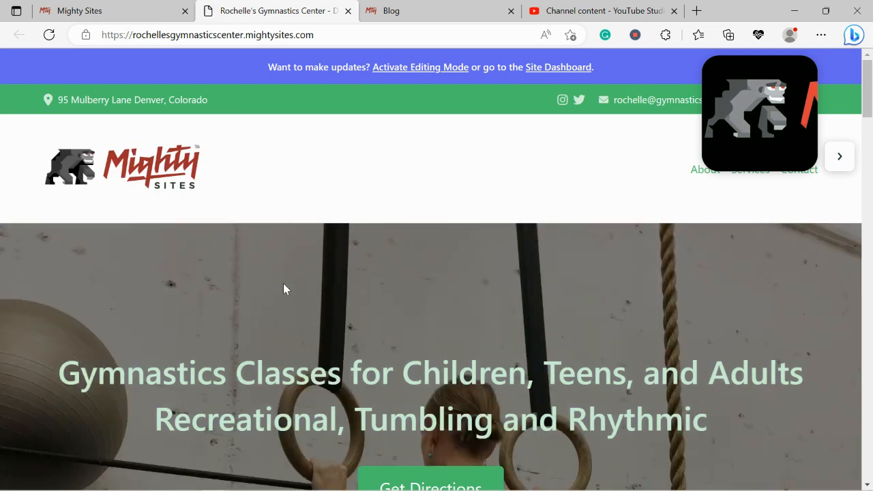
Review the live site's hero, introduction, and About Us sections
{"action": "scroll", "coordinate": [283, 289], "scroll_direction": "down", "scroll_amount": 3}
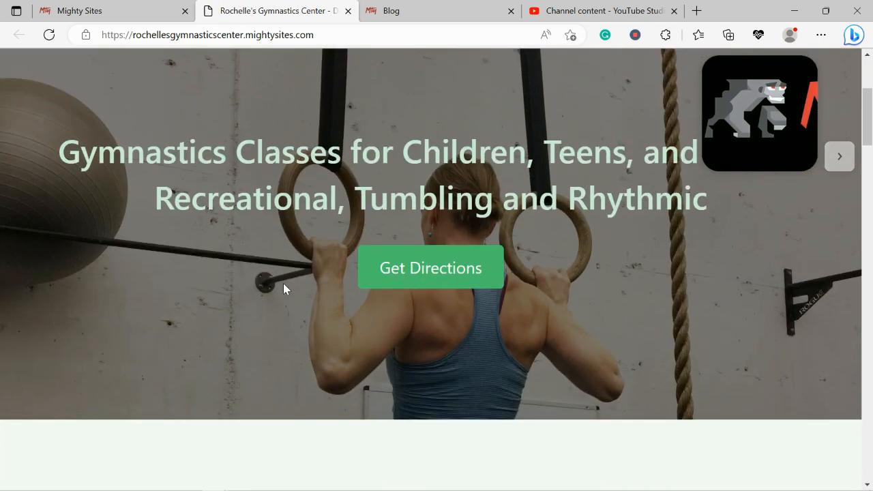
{"action": "scroll", "coordinate": [283, 284], "scroll_direction": "down", "scroll_amount": 3}
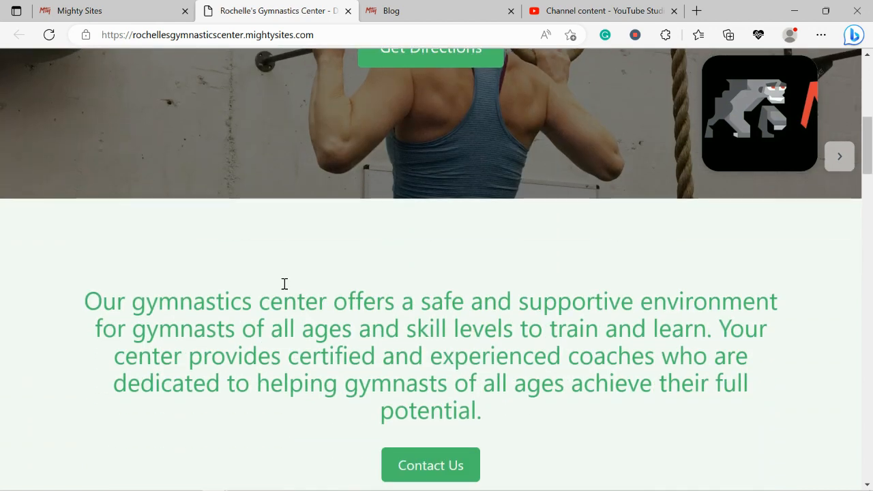
{"action": "scroll", "coordinate": [285, 283], "scroll_direction": "down", "scroll_amount": 2}
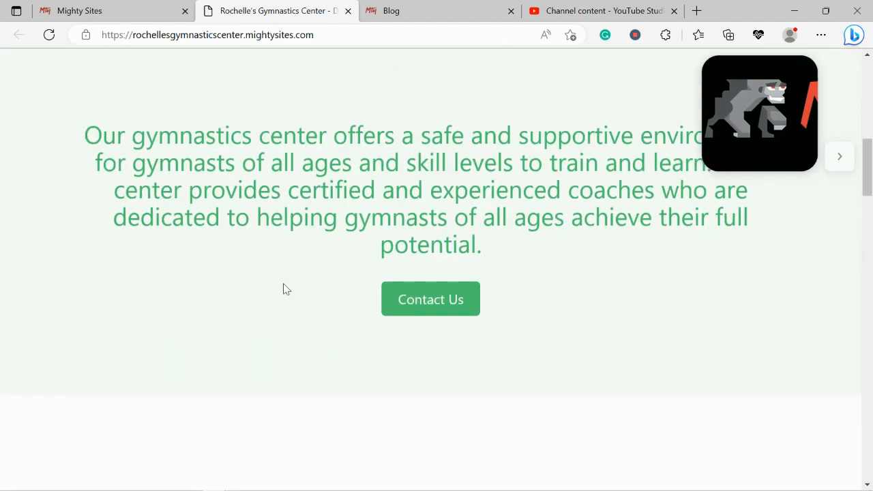
{"action": "scroll", "coordinate": [286, 289], "scroll_direction": "down", "scroll_amount": 4}
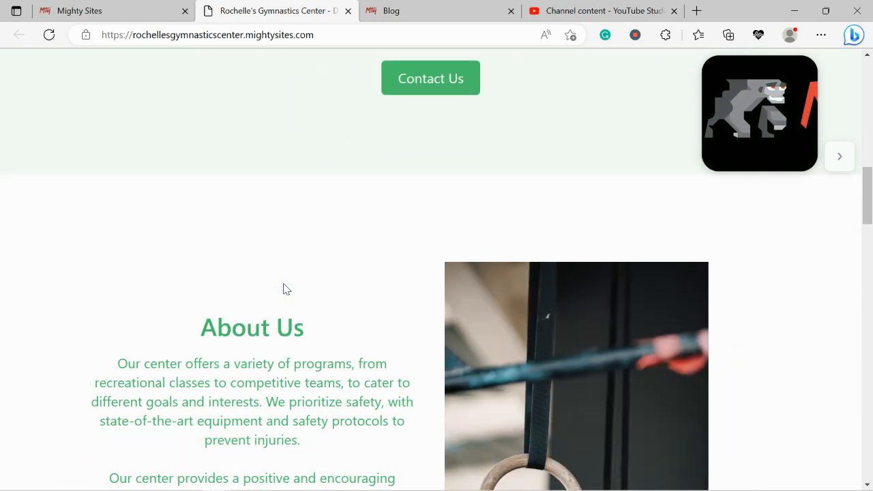
{"action": "scroll", "coordinate": [285, 289], "scroll_direction": "down", "scroll_amount": 2}
{"action": "left_click", "coordinate": [840, 157]}
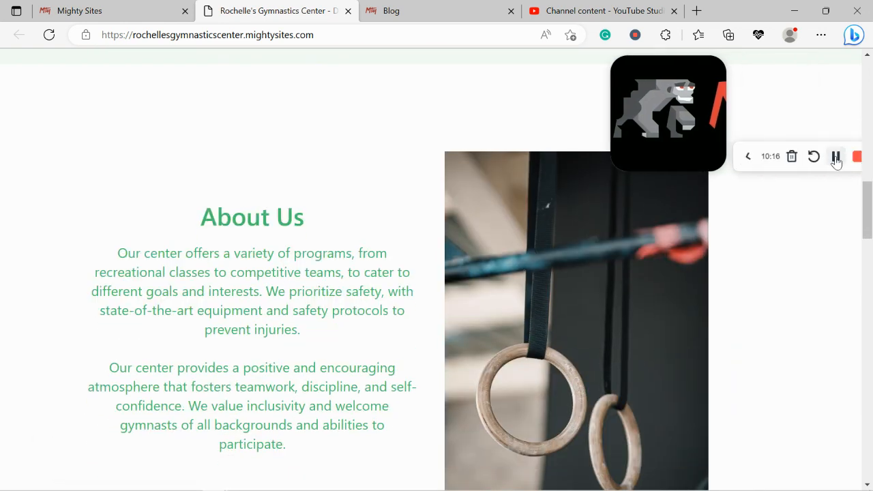